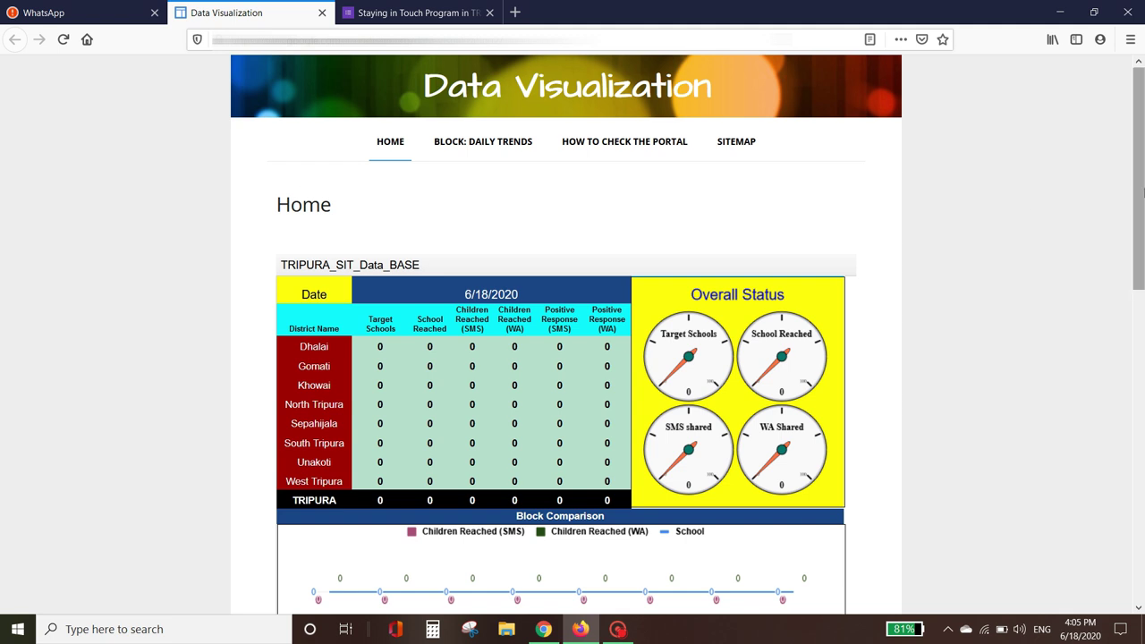
Step: Scroll through the dashboard's zero figures, then switch to the Staying in Touch Program in TRIPURA form
scroll(1144, 192, "down", 2)
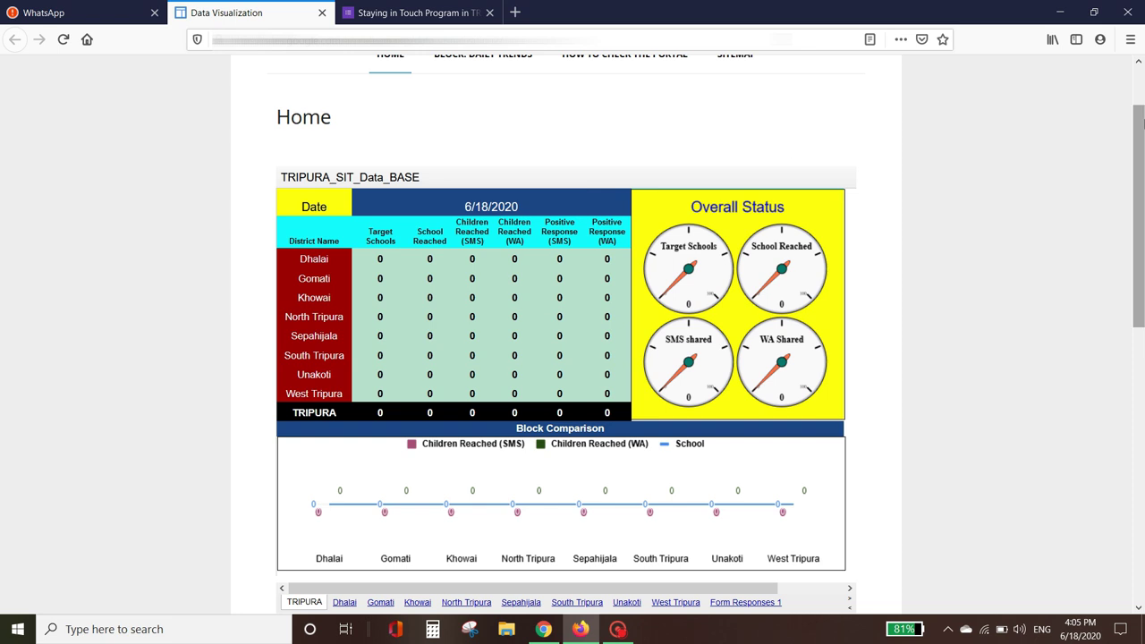
left_click_drag(1141, 122, 1140, 86)
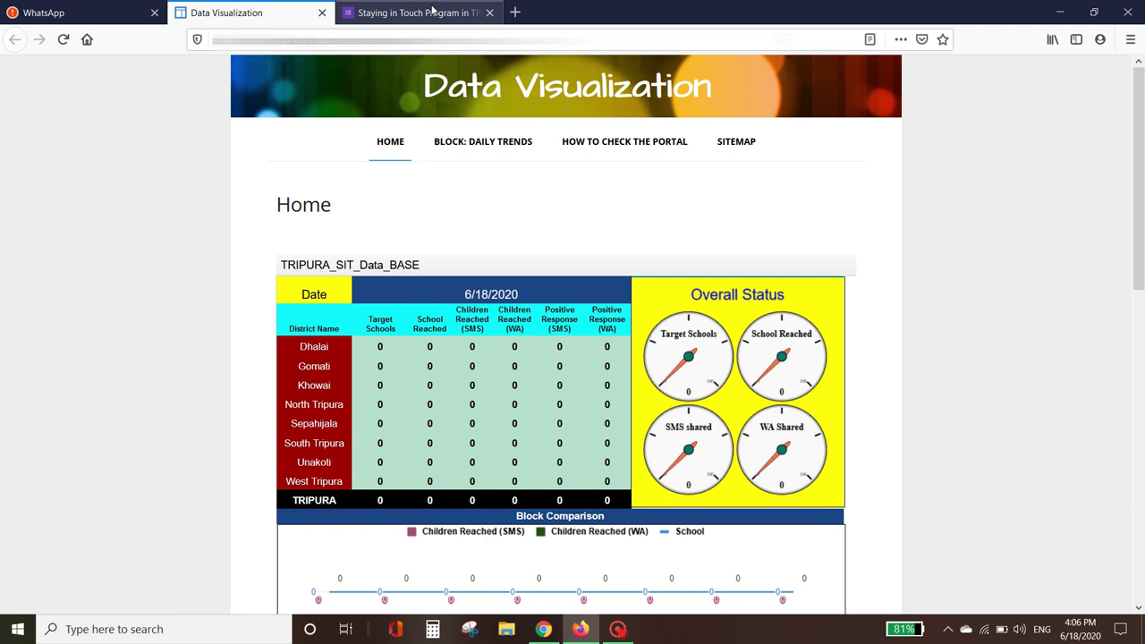
left_click(425, 12)
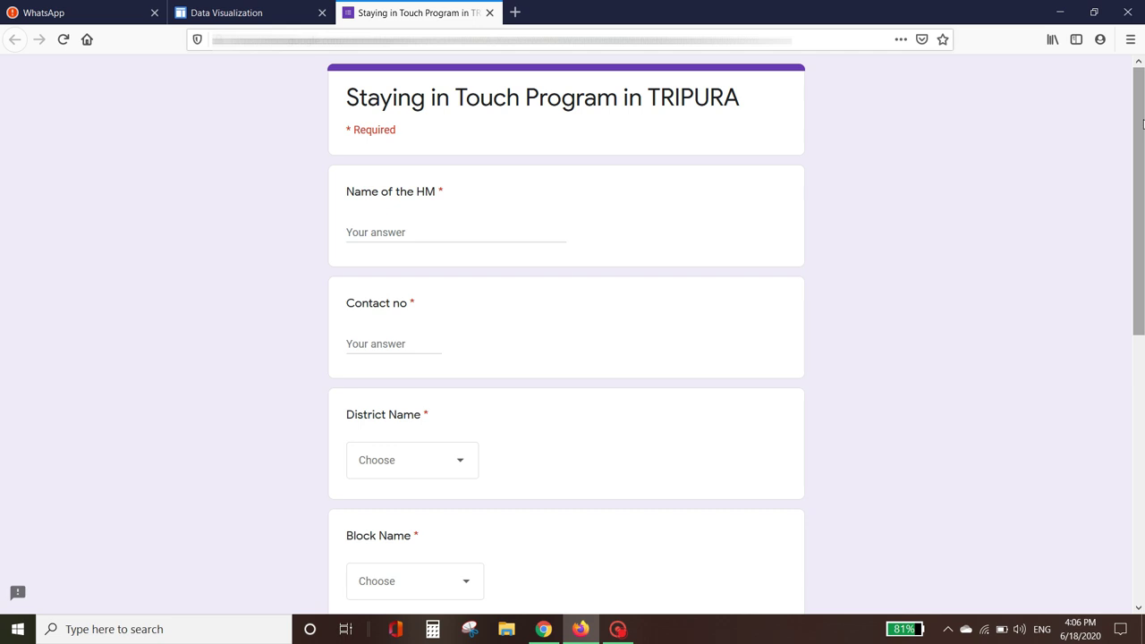
left_click(273, 16)
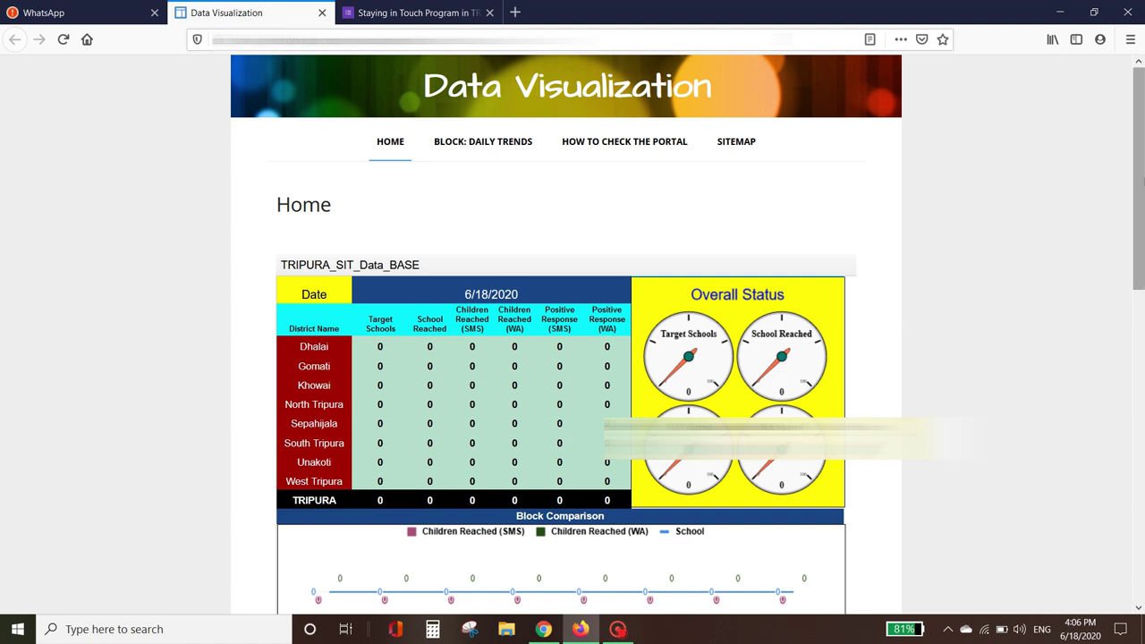
scroll(703, 209, "down", 3)
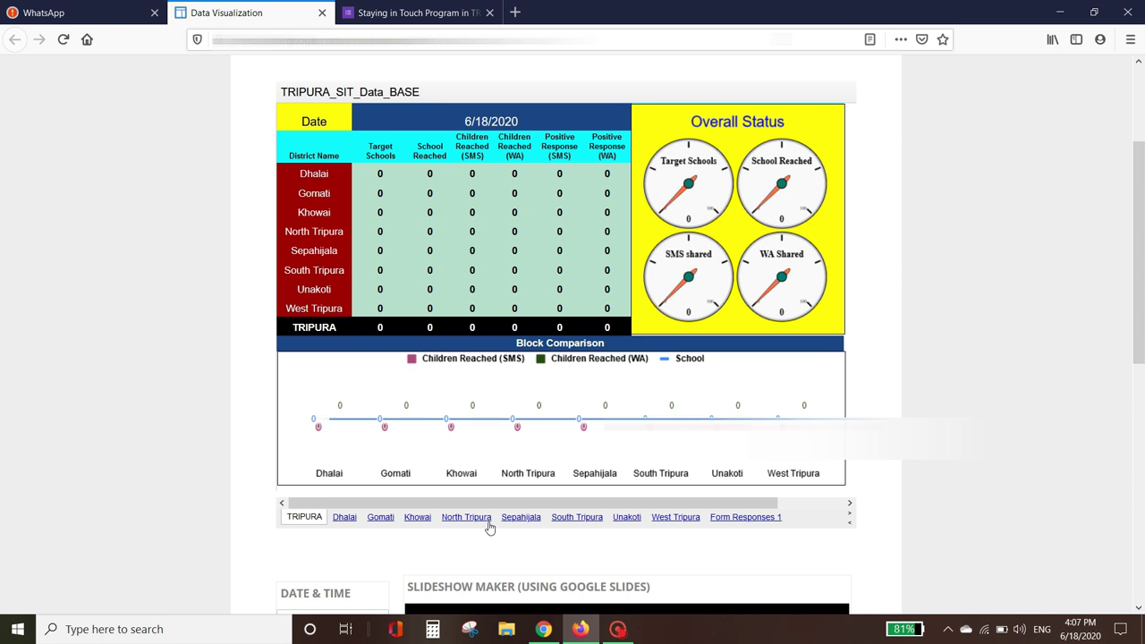
left_click(466, 517)
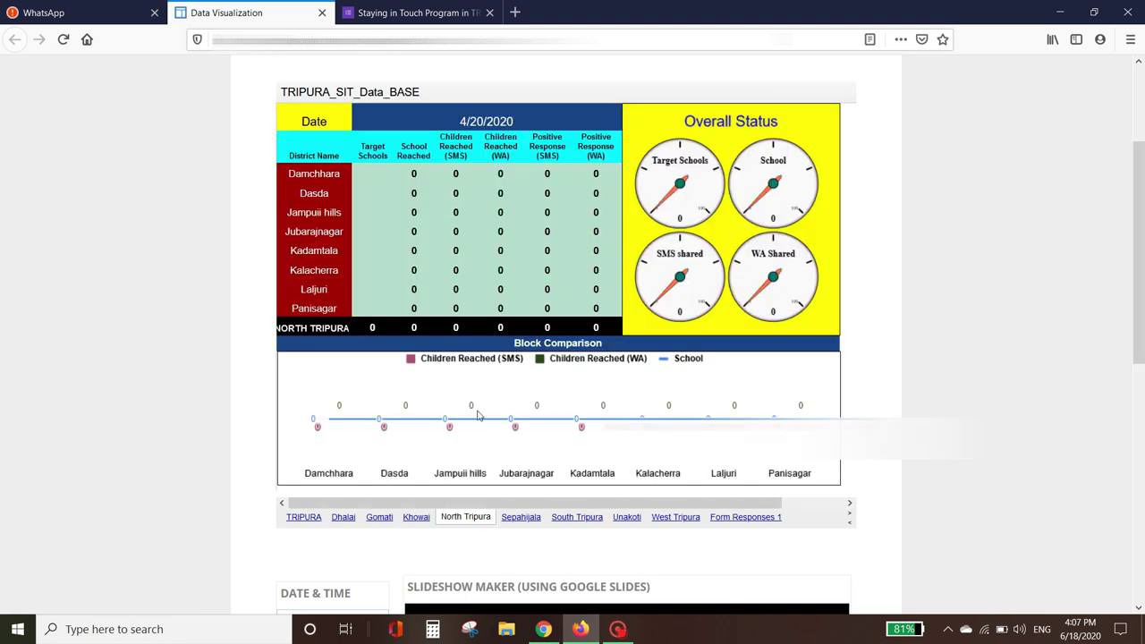
left_click(300, 519)
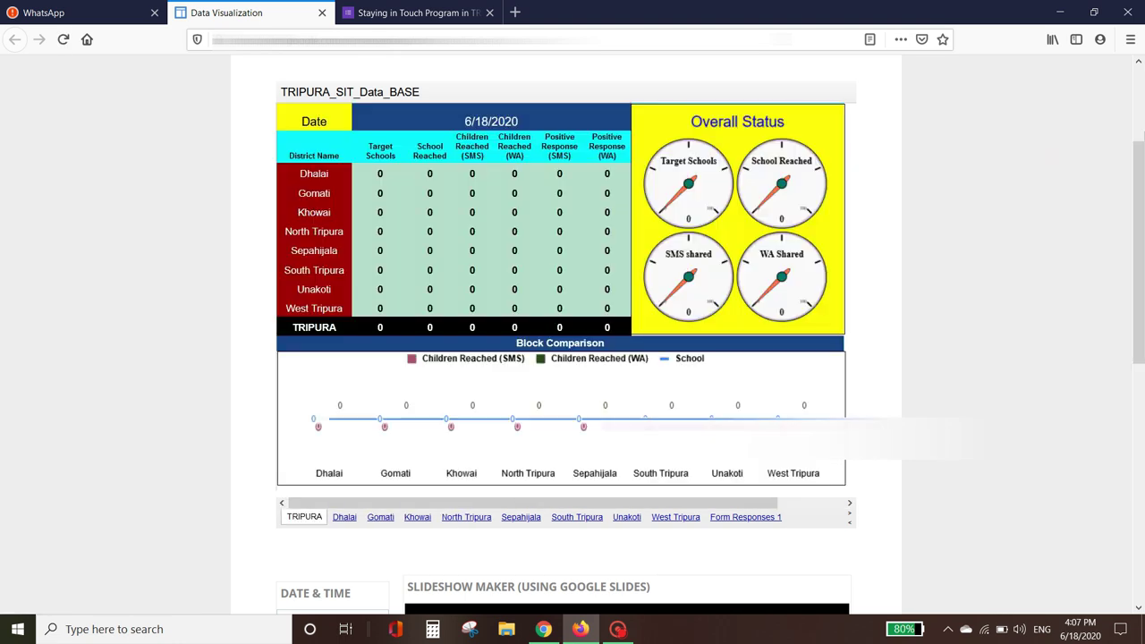
left_click_drag(1141, 224, 1141, 138)
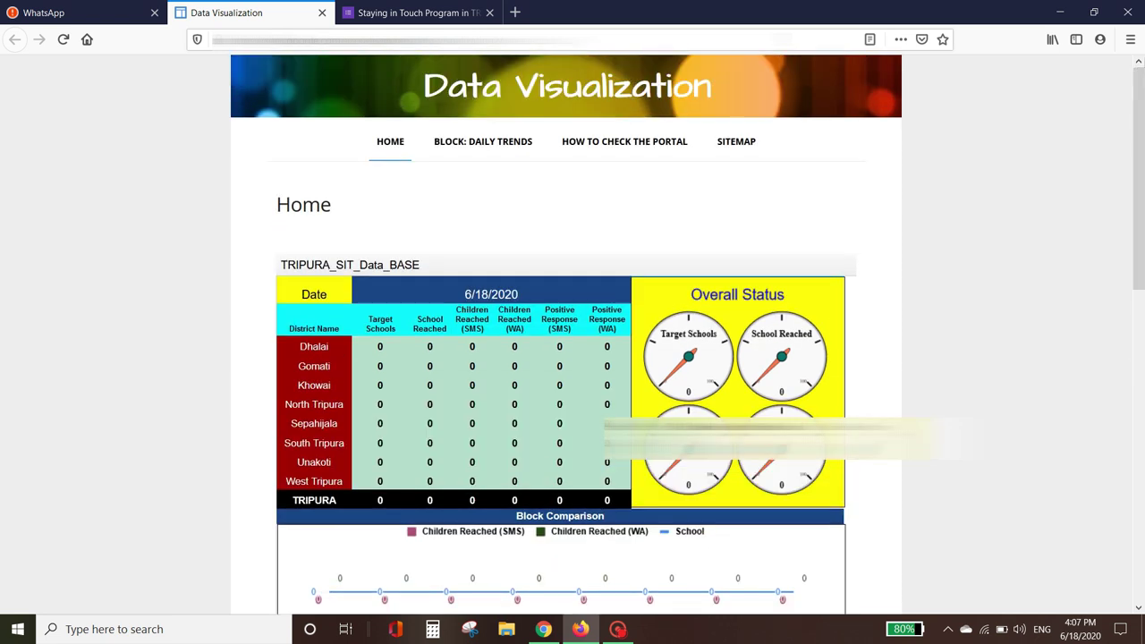
left_click(411, 18)
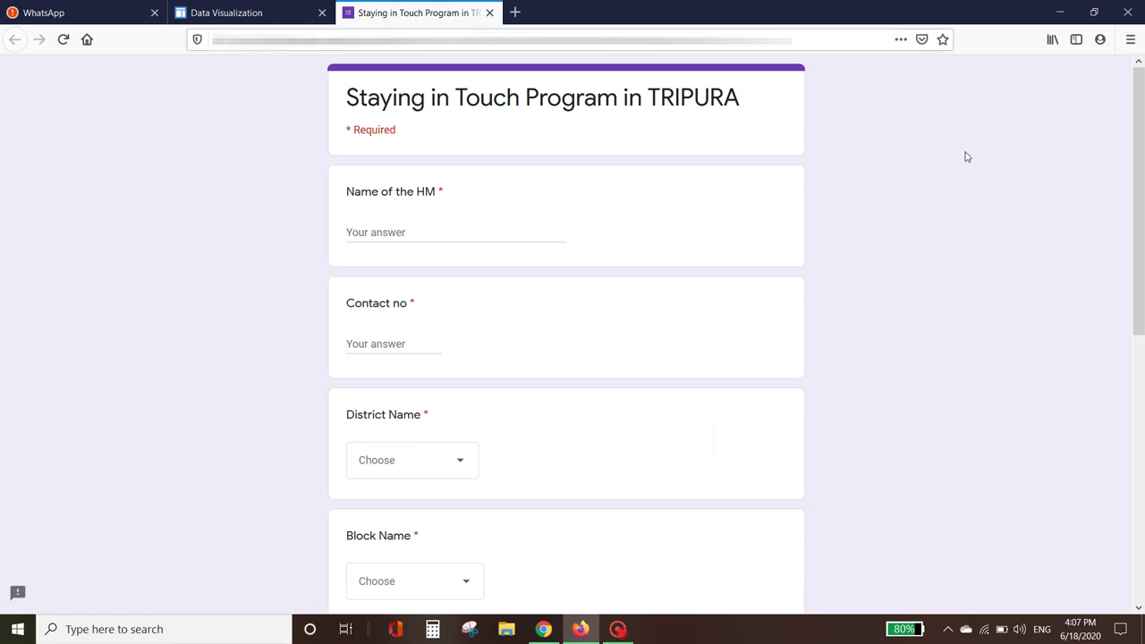
Step: Enter the headmaster's name and contact number, and choose Dhalai as the district
left_click_drag(1142, 149, 1143, 188)
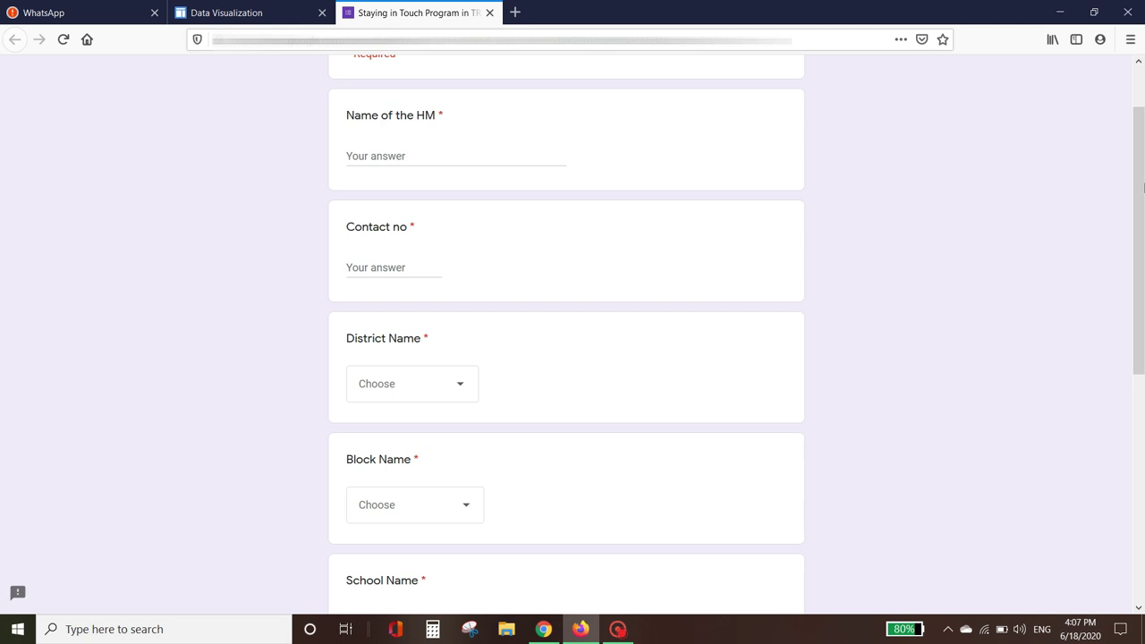
left_click(393, 157)
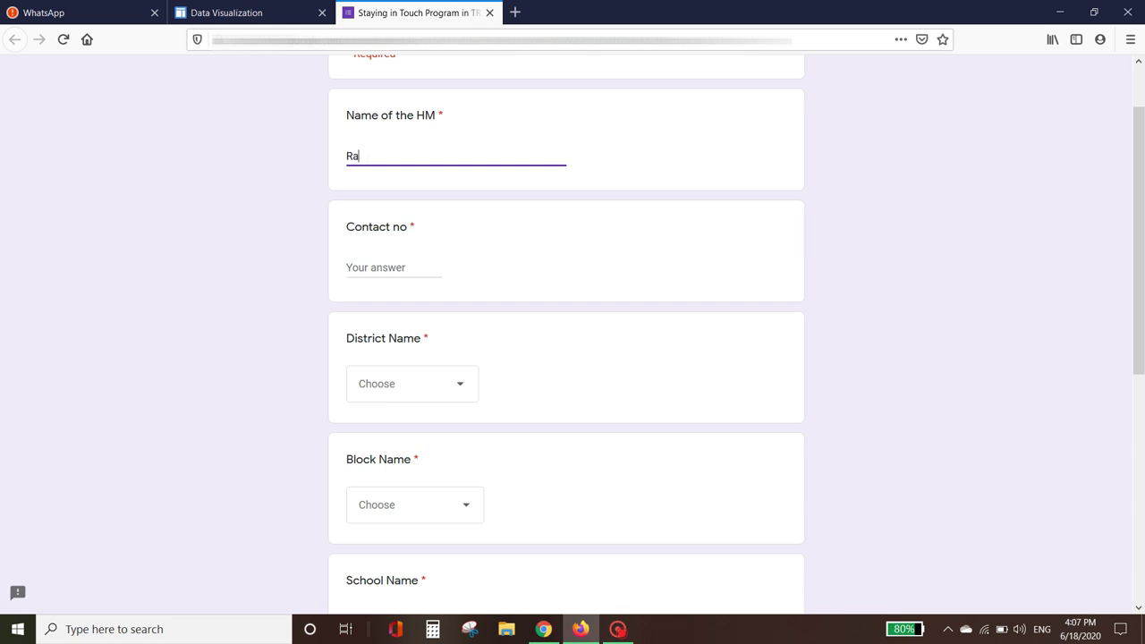
left_click(381, 269)
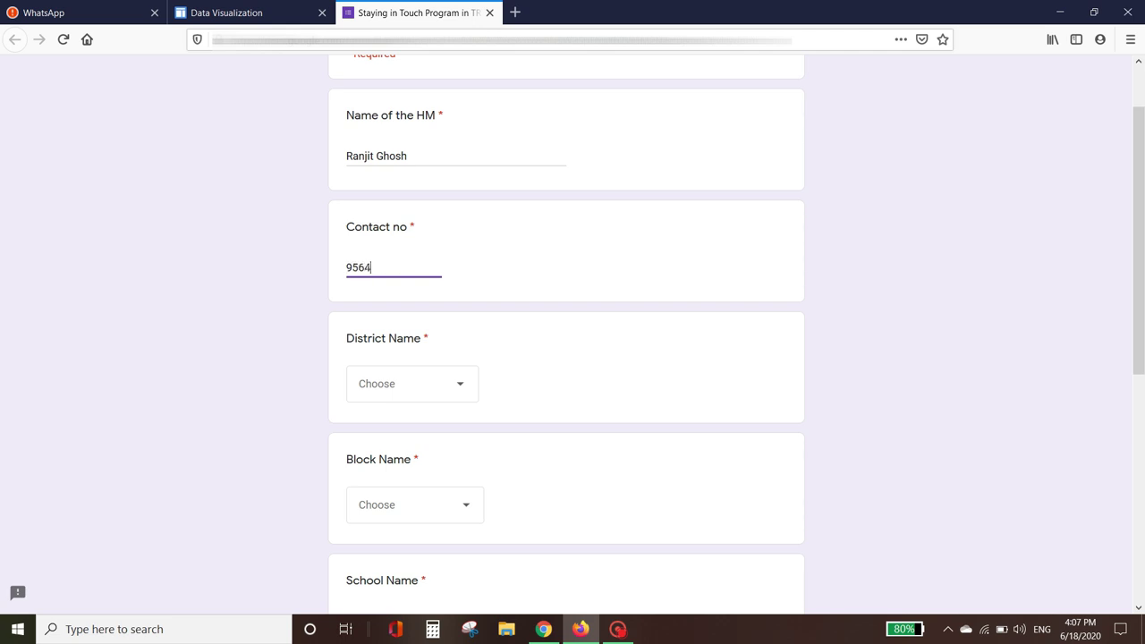
left_click(426, 386)
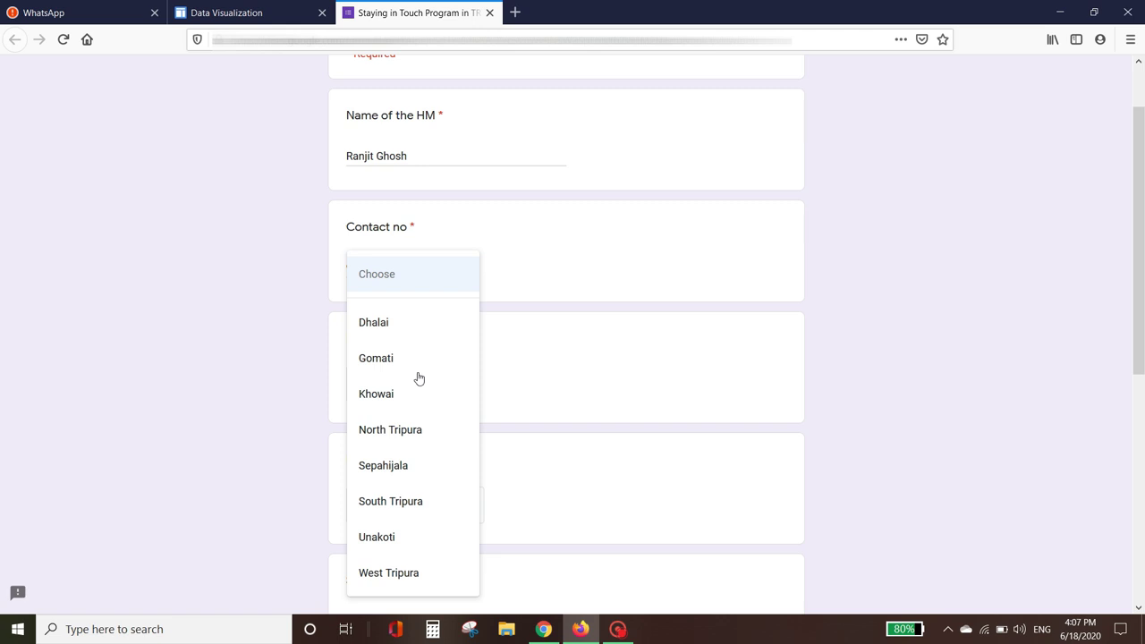
left_click(384, 327)
Step: Choose Ambassa as the block and enter 'Ambasa high School' as the school name
left_click_drag(1140, 219, 1143, 380)
left_click(446, 201)
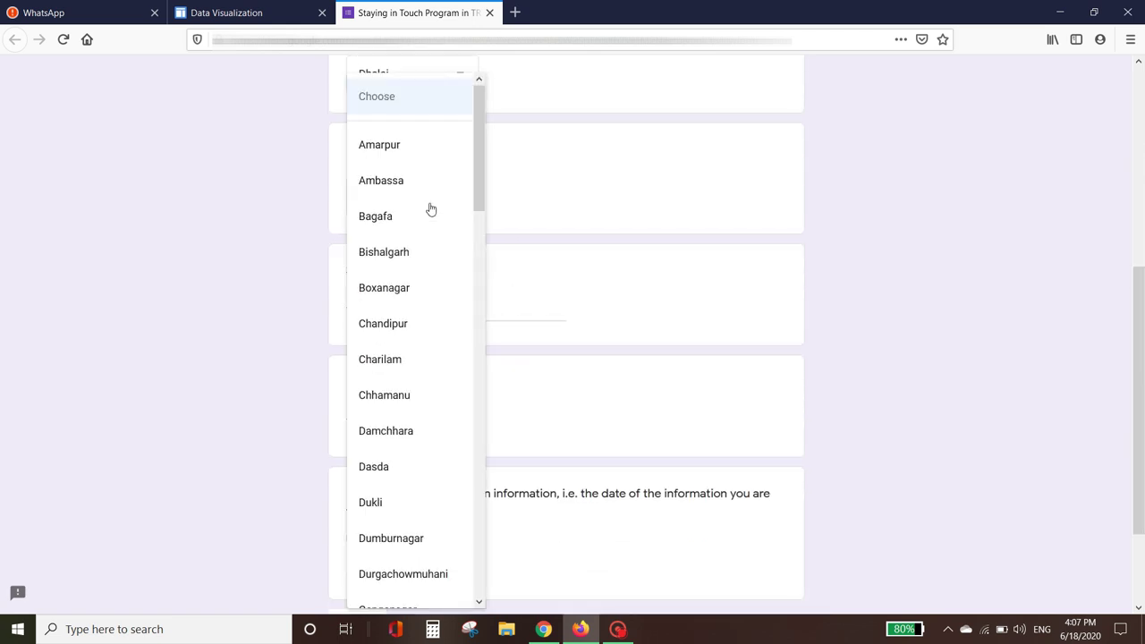
left_click(383, 185)
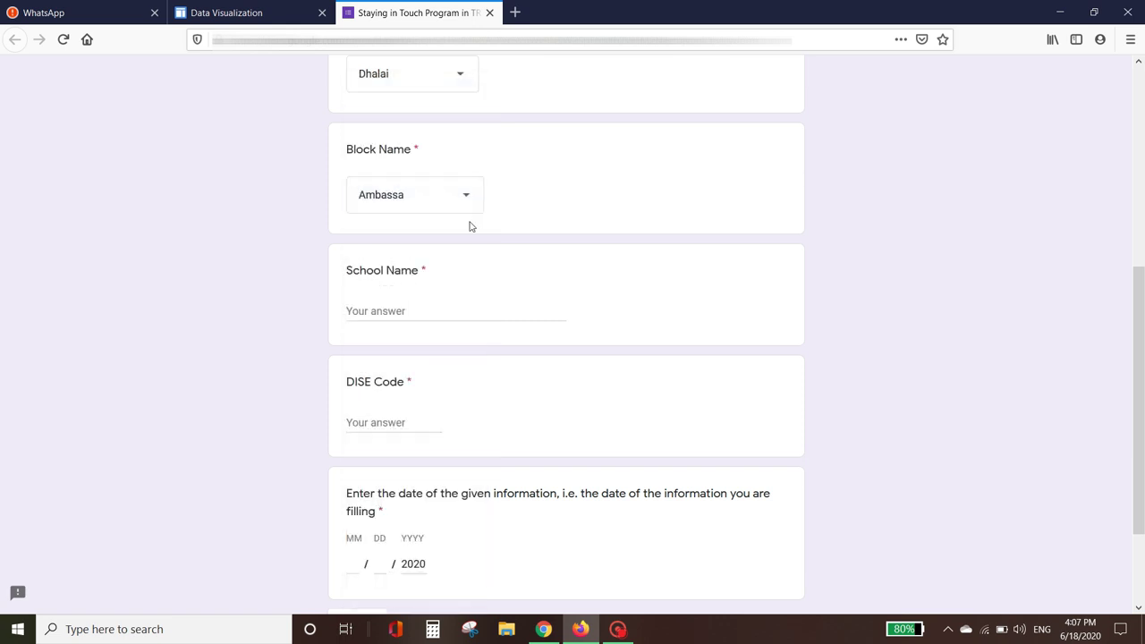
left_click(403, 312)
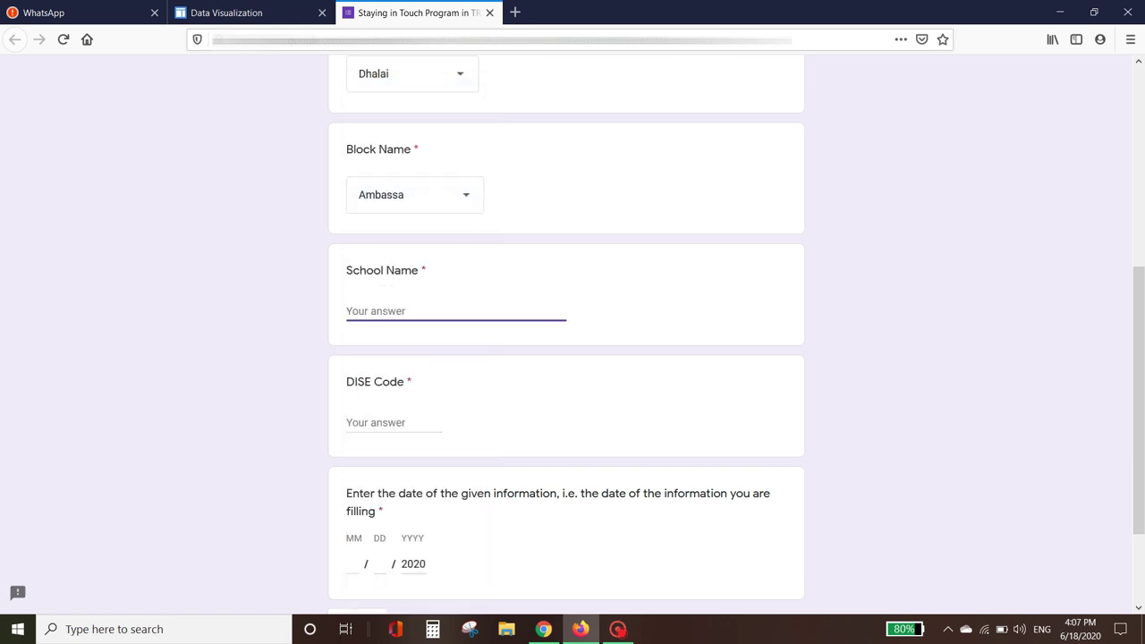
type("Ambasa high School")
scroll(1140, 269, "down", 3)
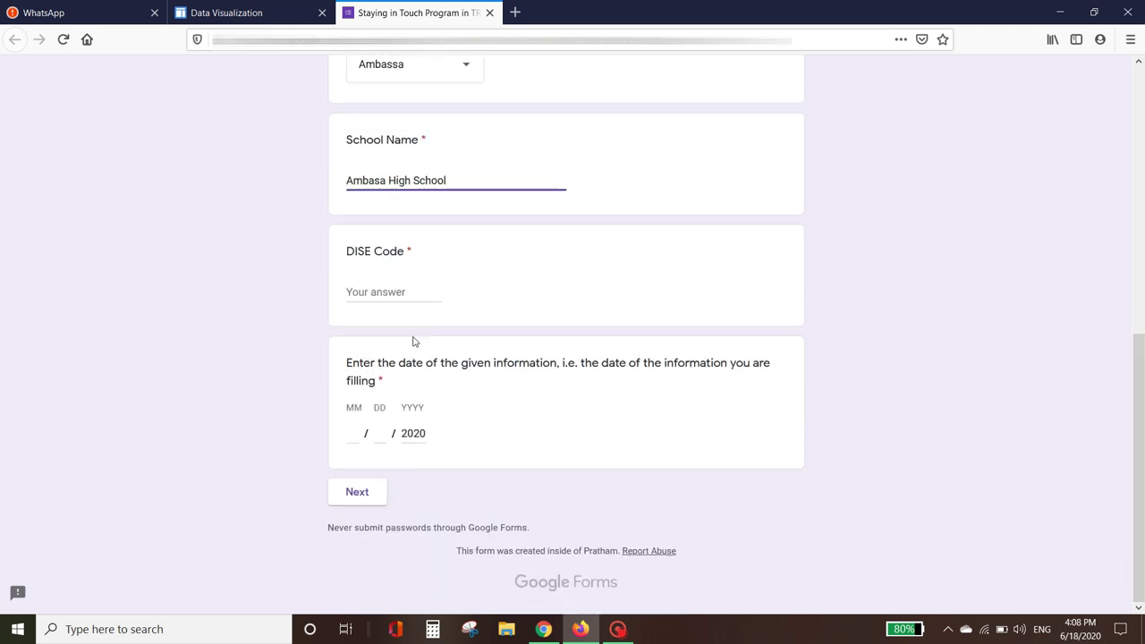
left_click(384, 292)
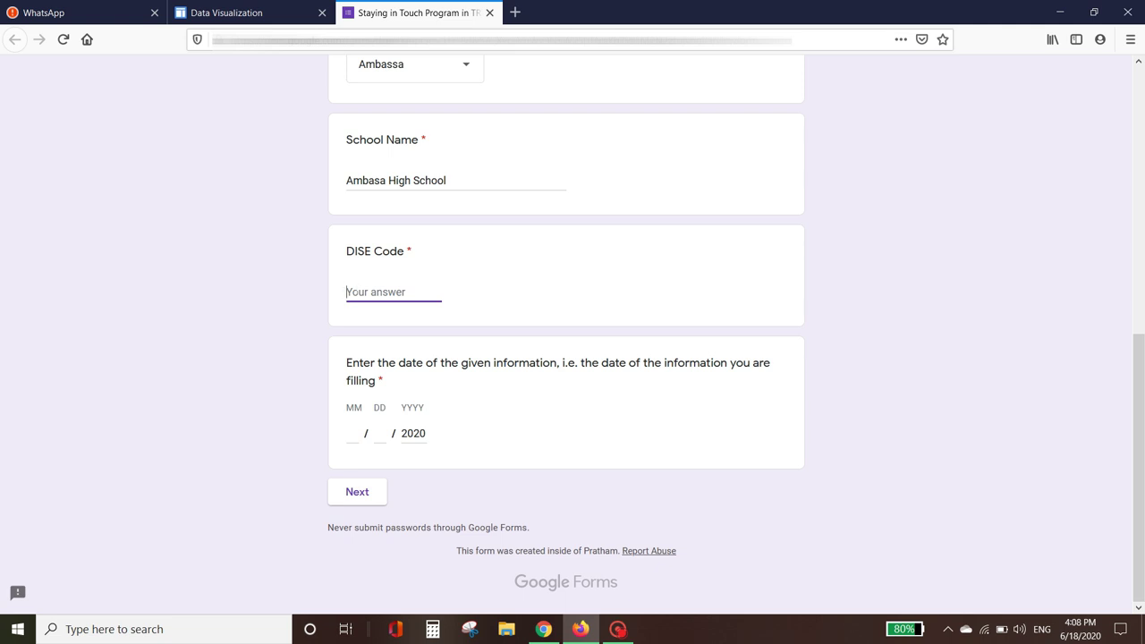
type("1900000000000")
left_click(352, 433)
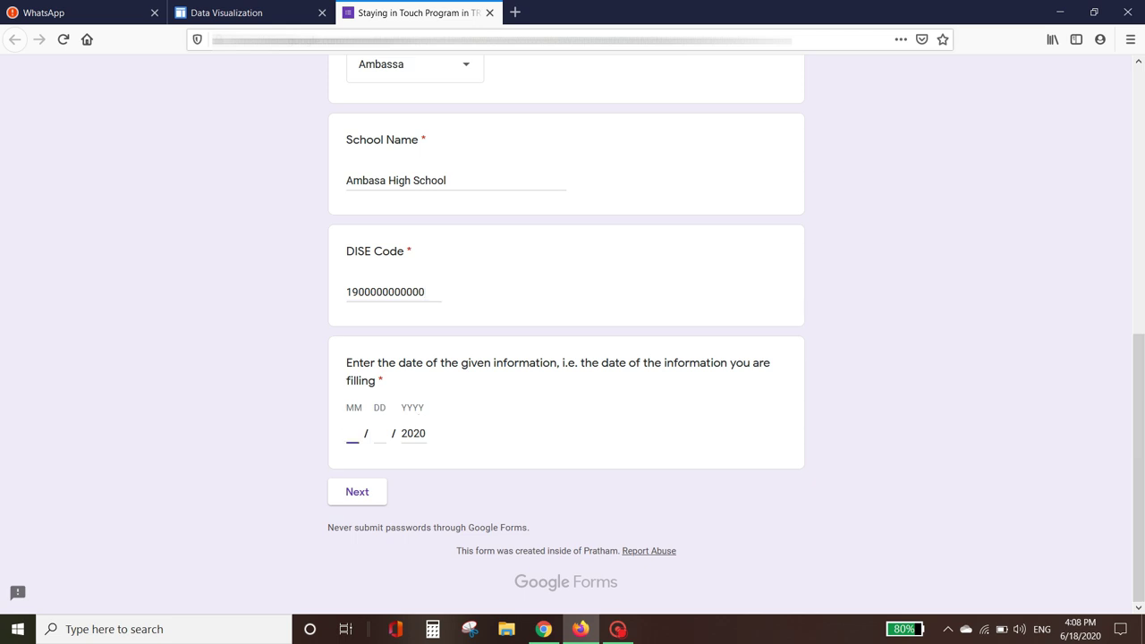
type("6")
left_click(380, 433)
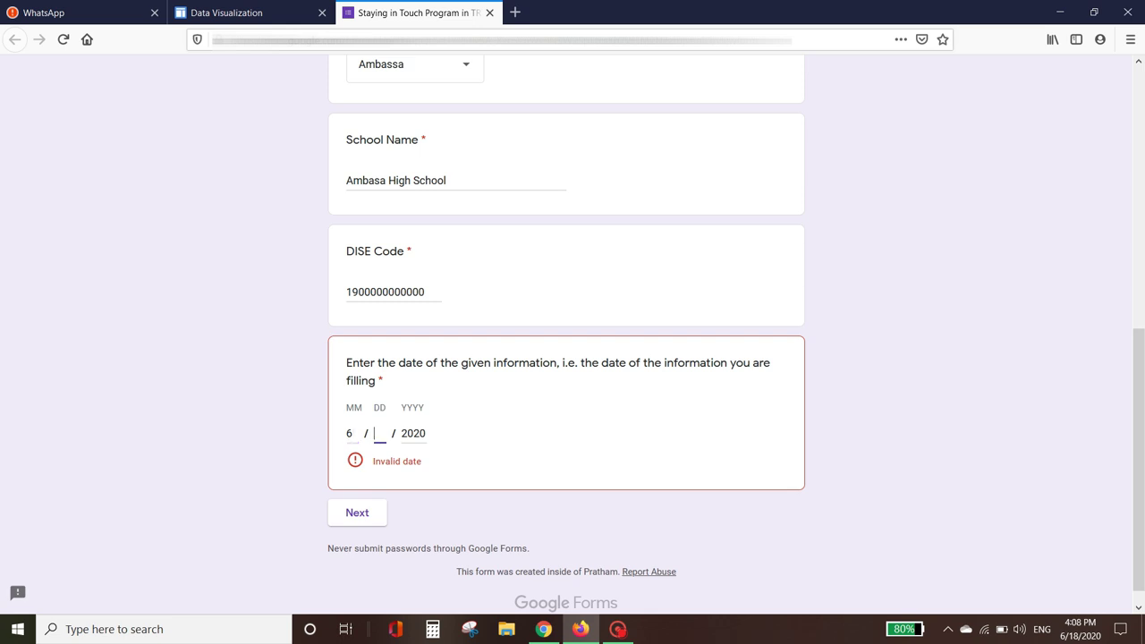
type("18")
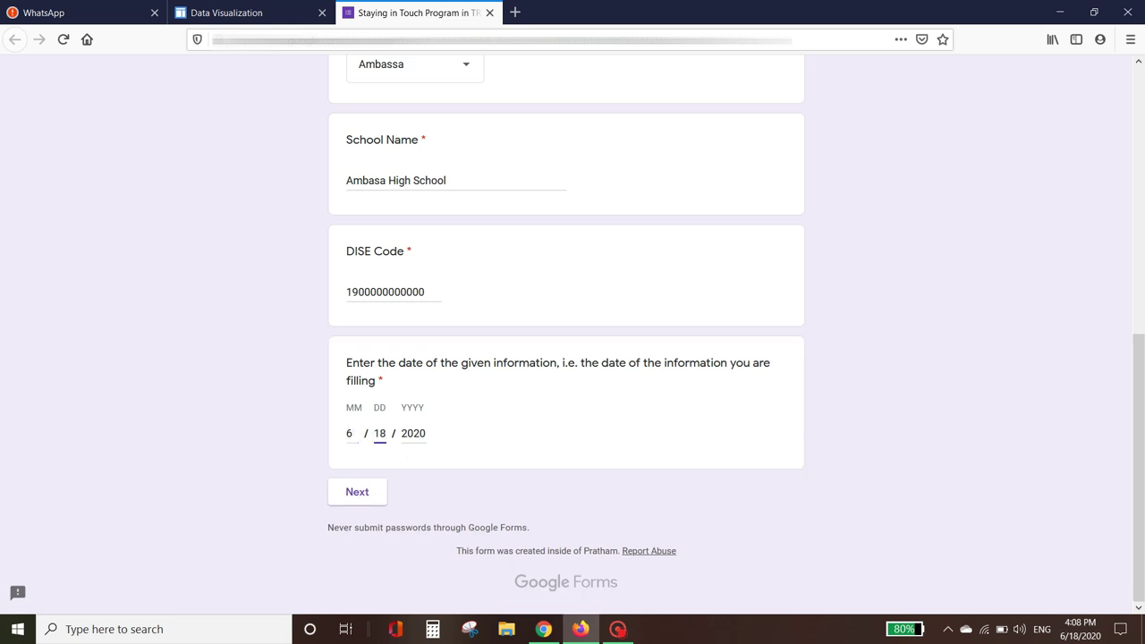
left_click(369, 499)
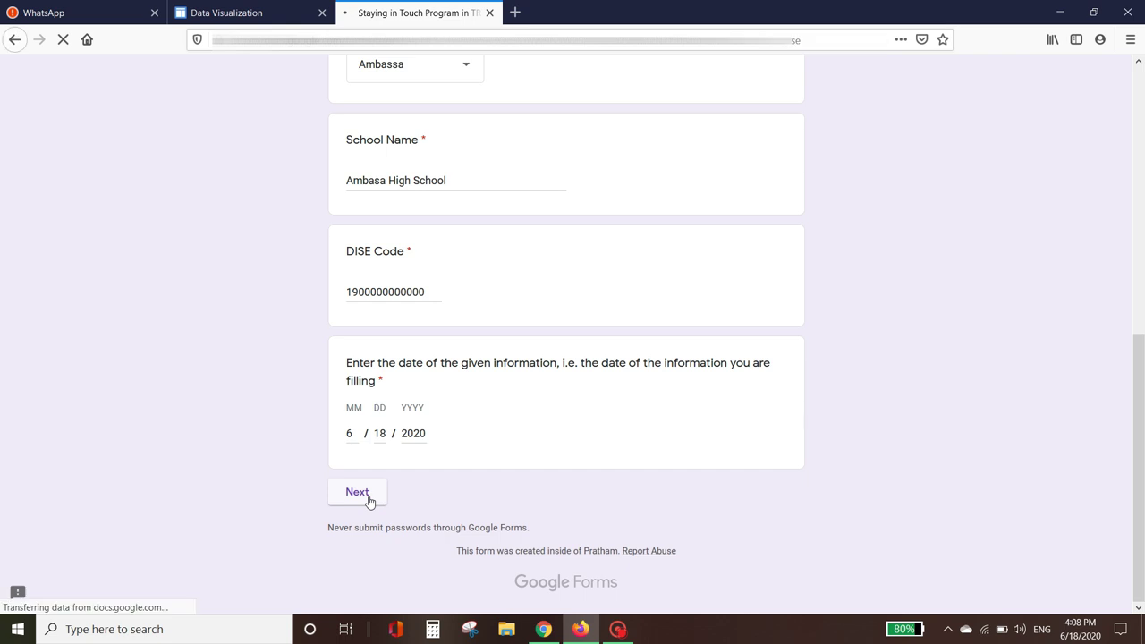
Step: Record 12 teachers and 56 students/guardians reached by SMS, and answer Yes to WhatsApp content shared
left_click_drag(1140, 194, 1143, 260)
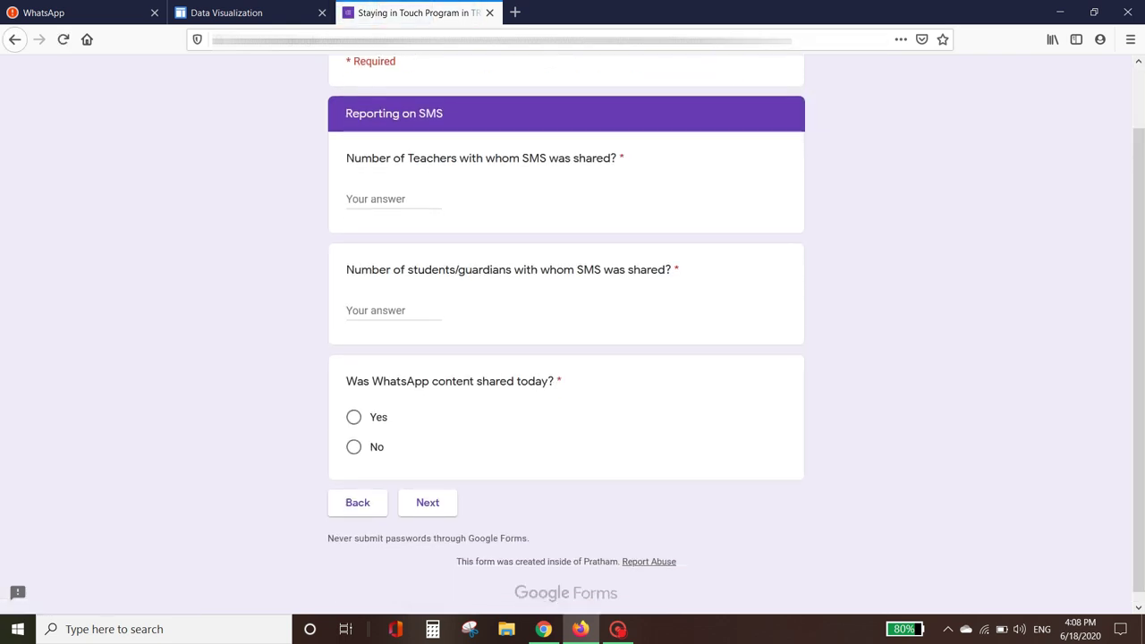
left_click(376, 199)
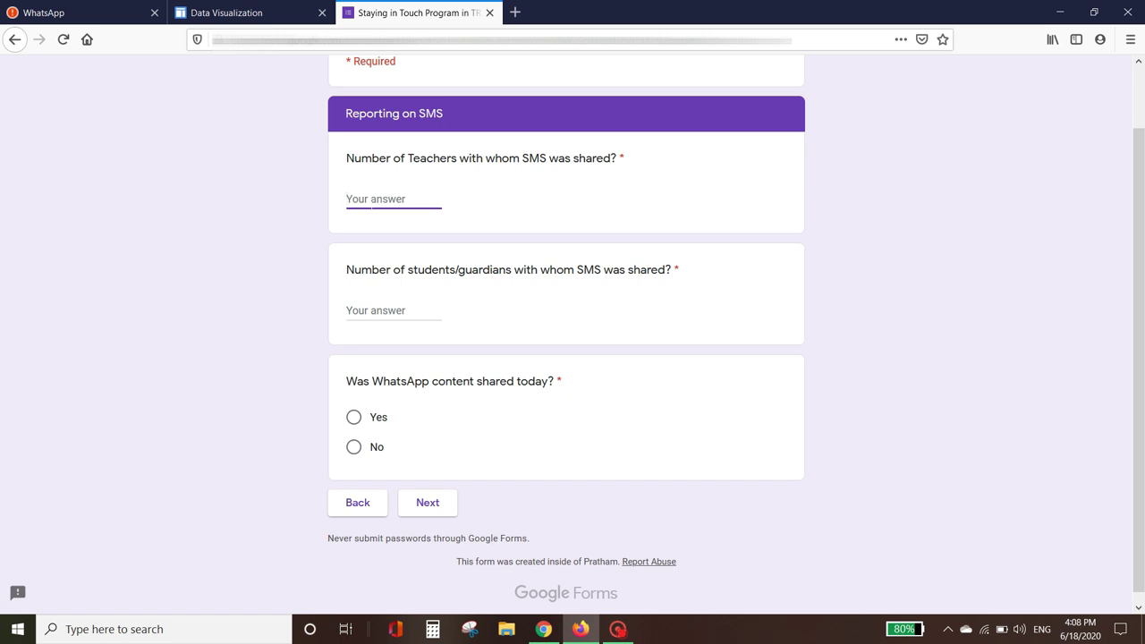
type("12")
key("Tab")
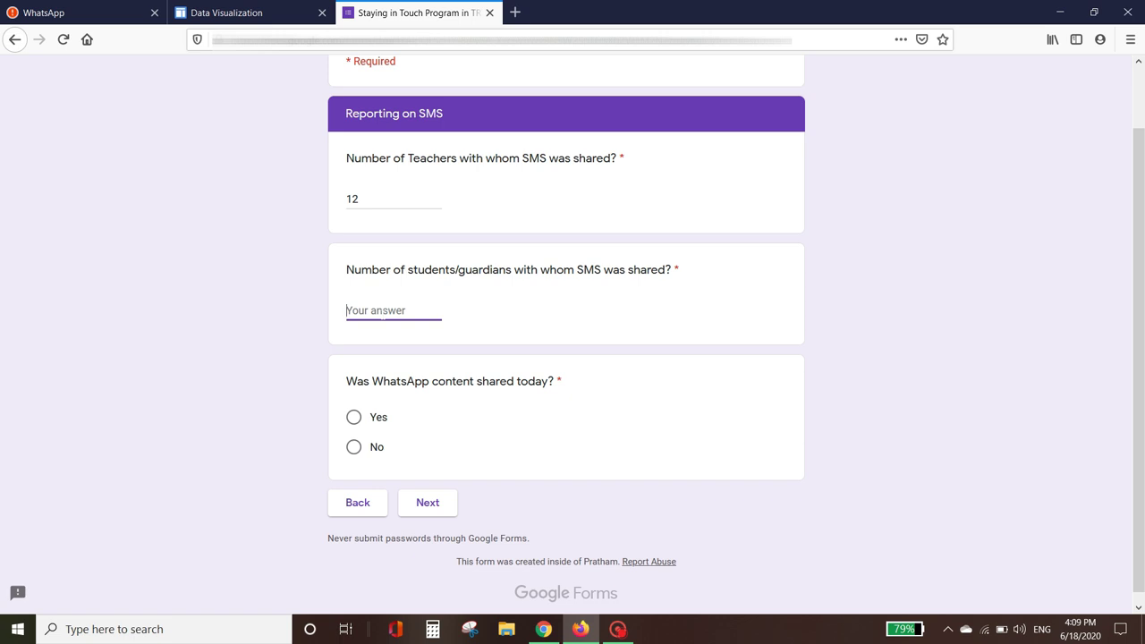
type("56")
scroll(385, 331, "down", 1)
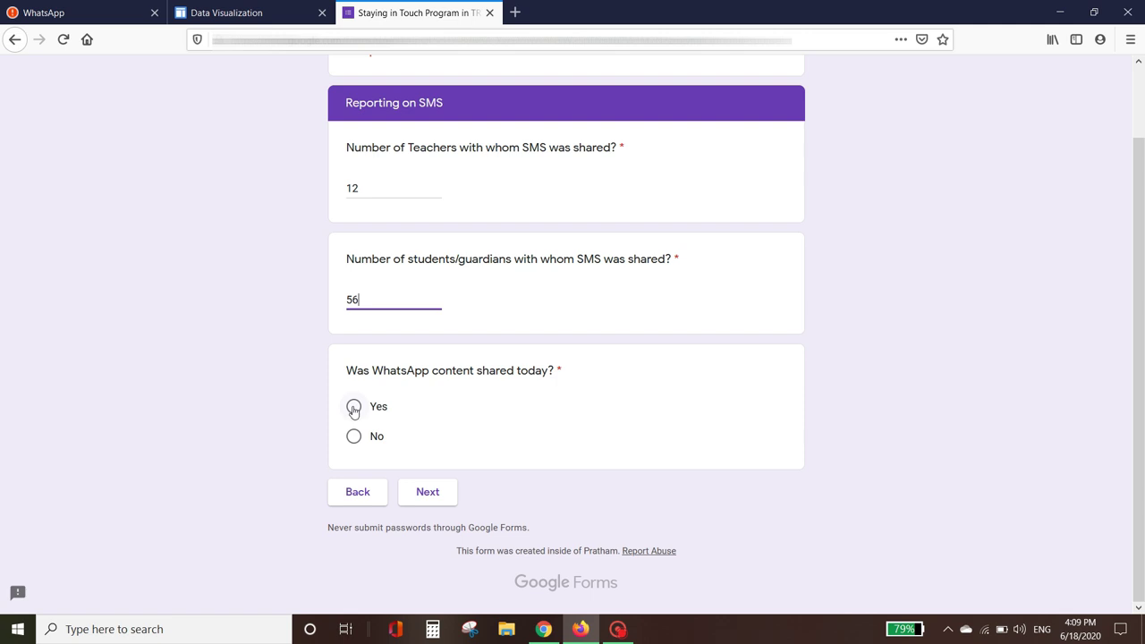
left_click(353, 409)
Step: On the WhatsApp reporting page, enter 12 teachers and 47 students/guardians, then continue
left_click(439, 495)
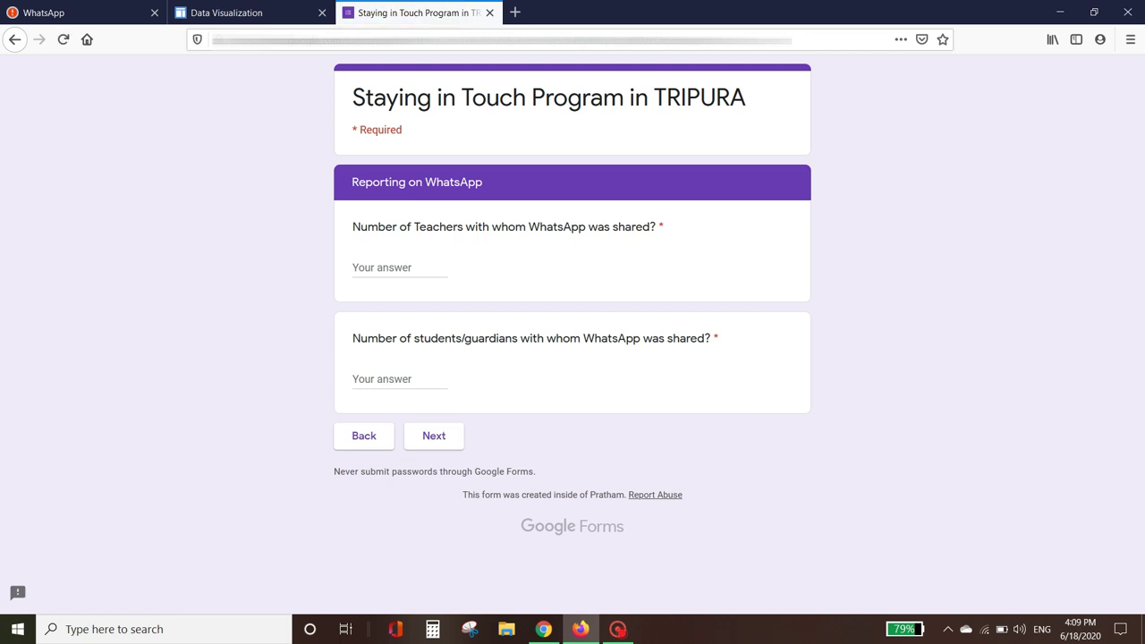
left_click(394, 267)
type("12")
left_click(385, 380)
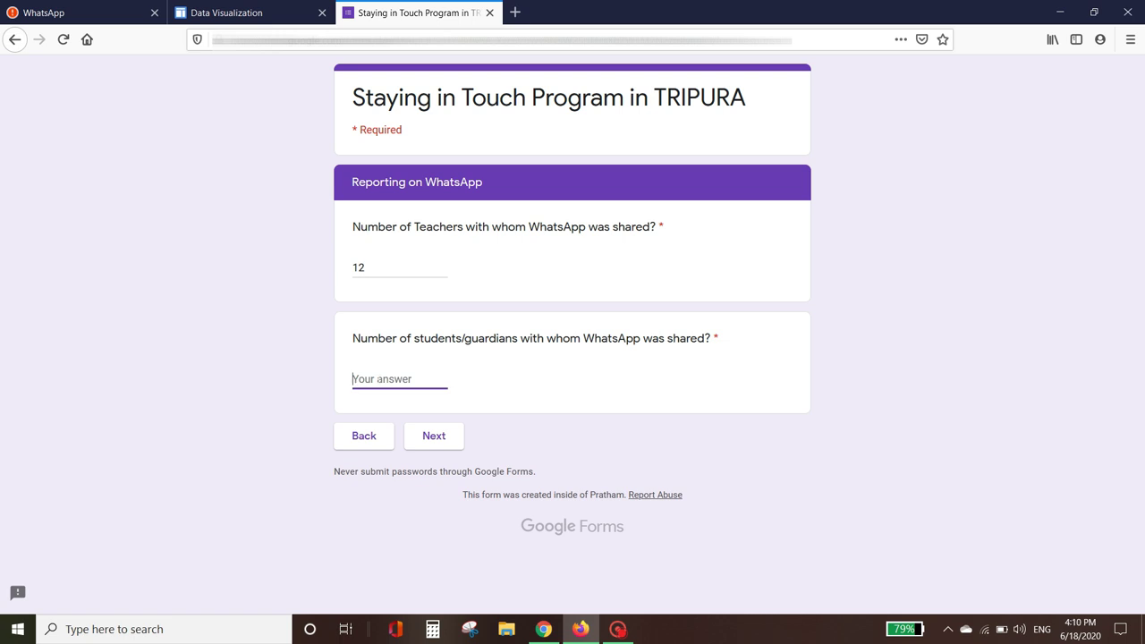
type("47")
left_click(434, 436)
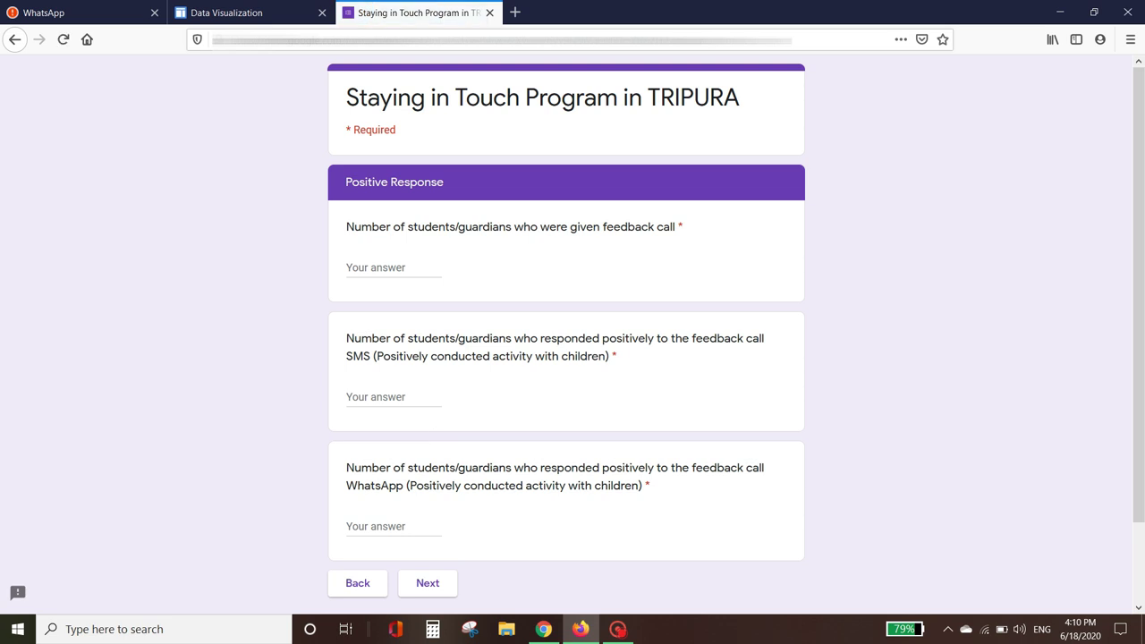
Step: Scroll down to view the Positive Response page's three feedback-call questions
left_click_drag(1143, 204, 1143, 270)
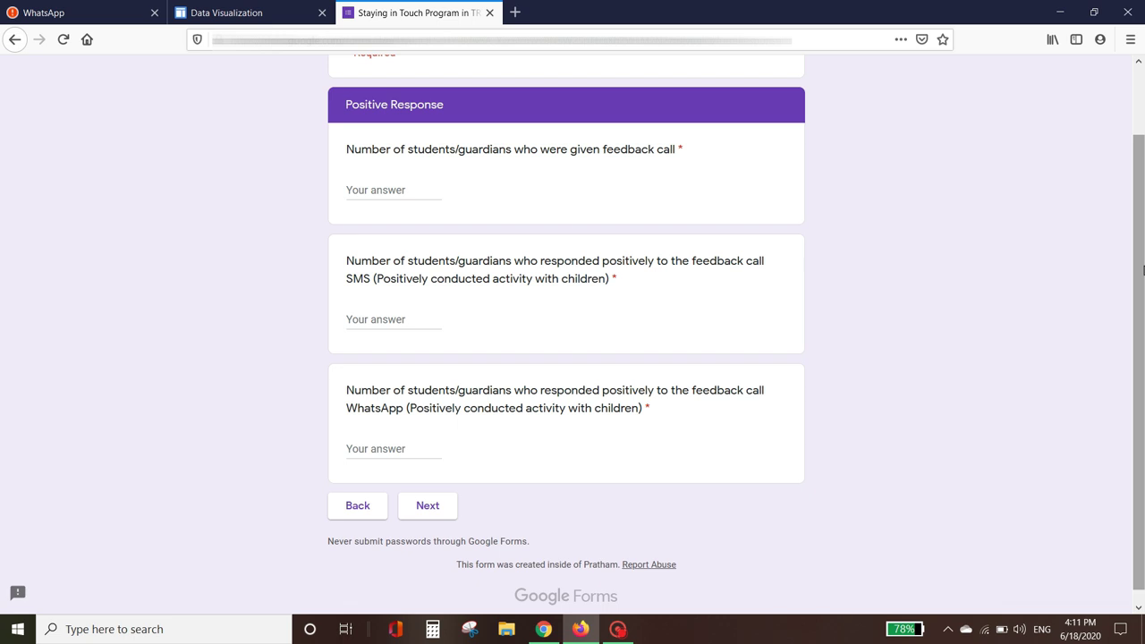
Step: Enter 55 feedback calls, 32 positive SMS and 12 positive WhatsApp responses, then continue
left_click(376, 190)
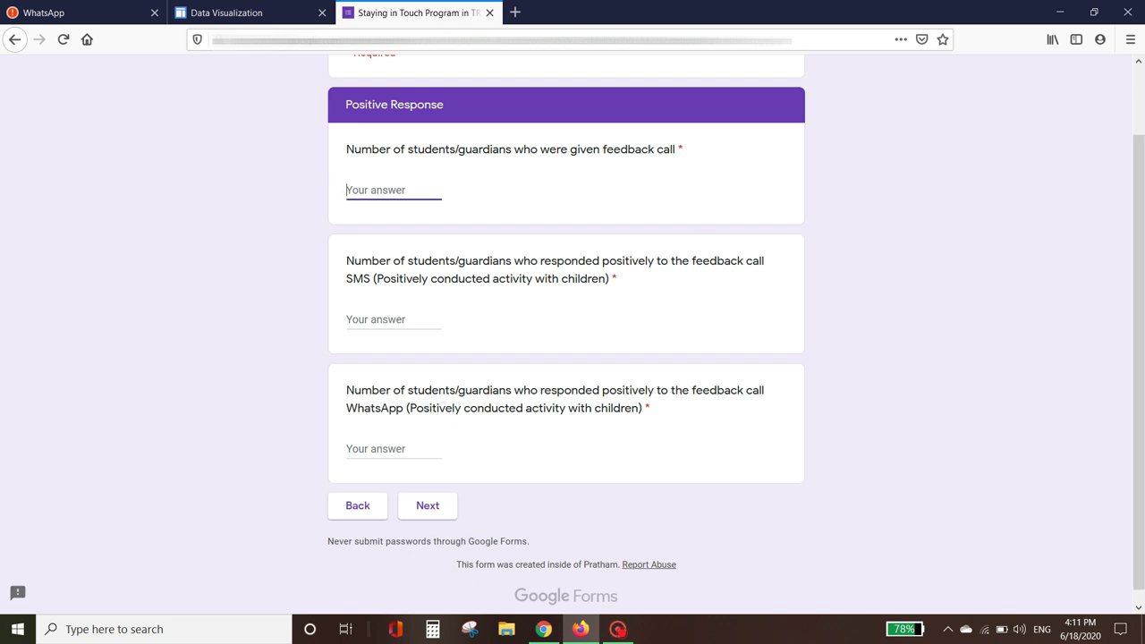
type("55")
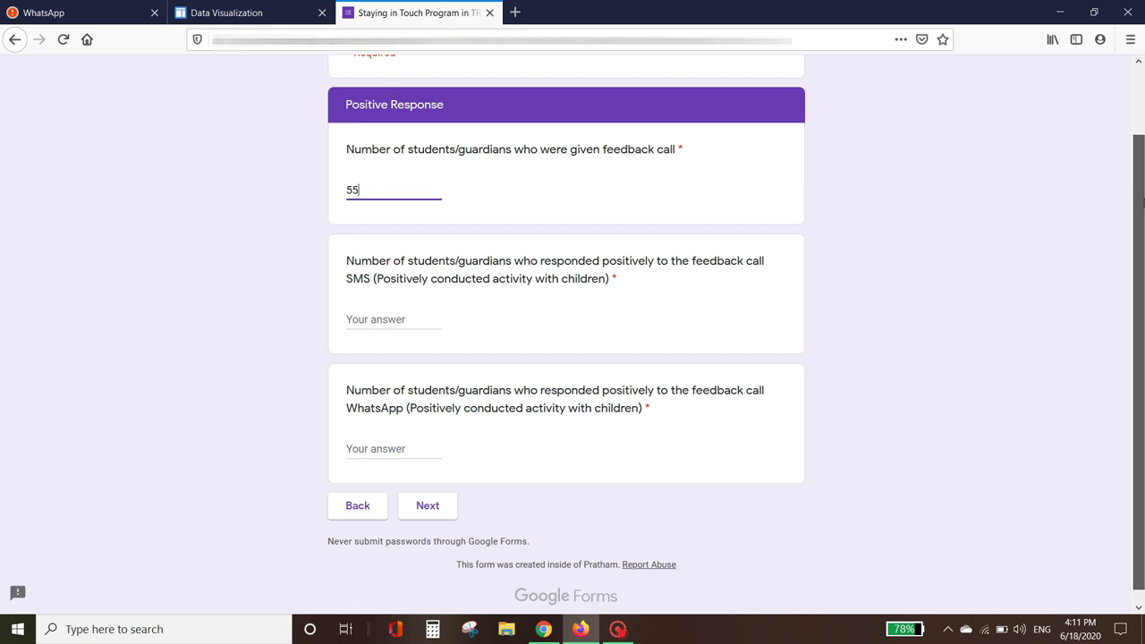
scroll(1143, 385, "down", 1)
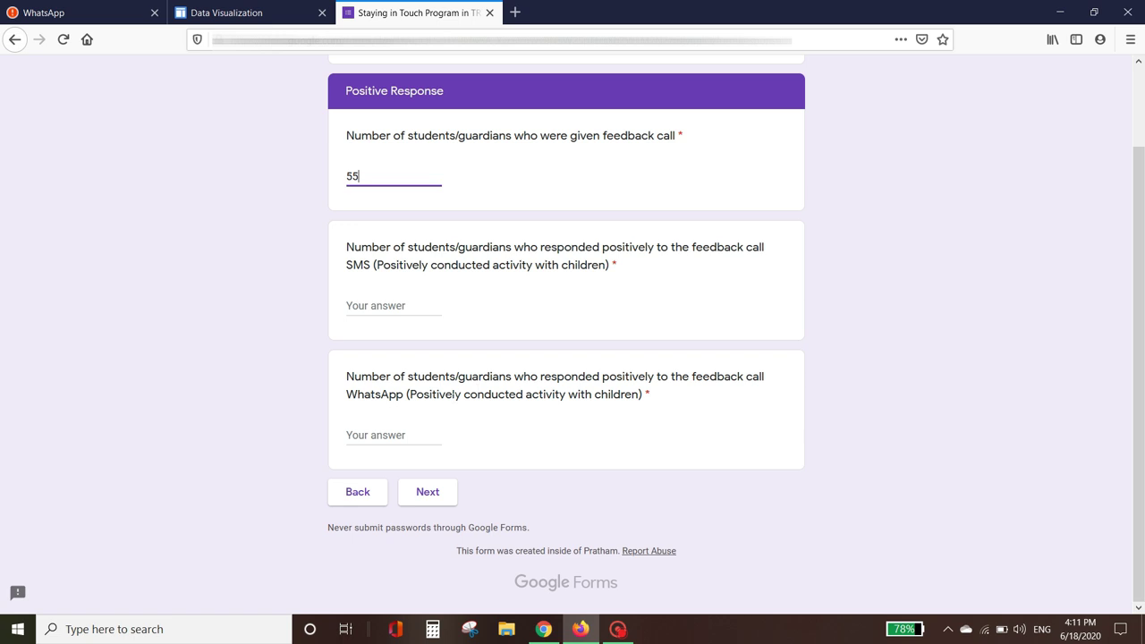
key("Return")
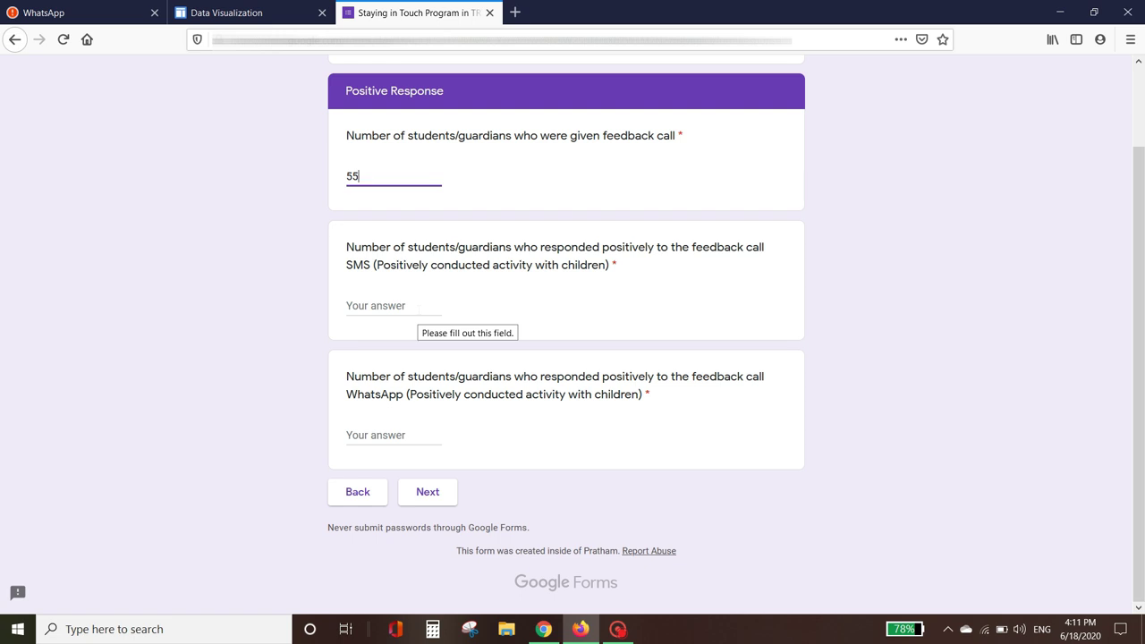
left_click(376, 306)
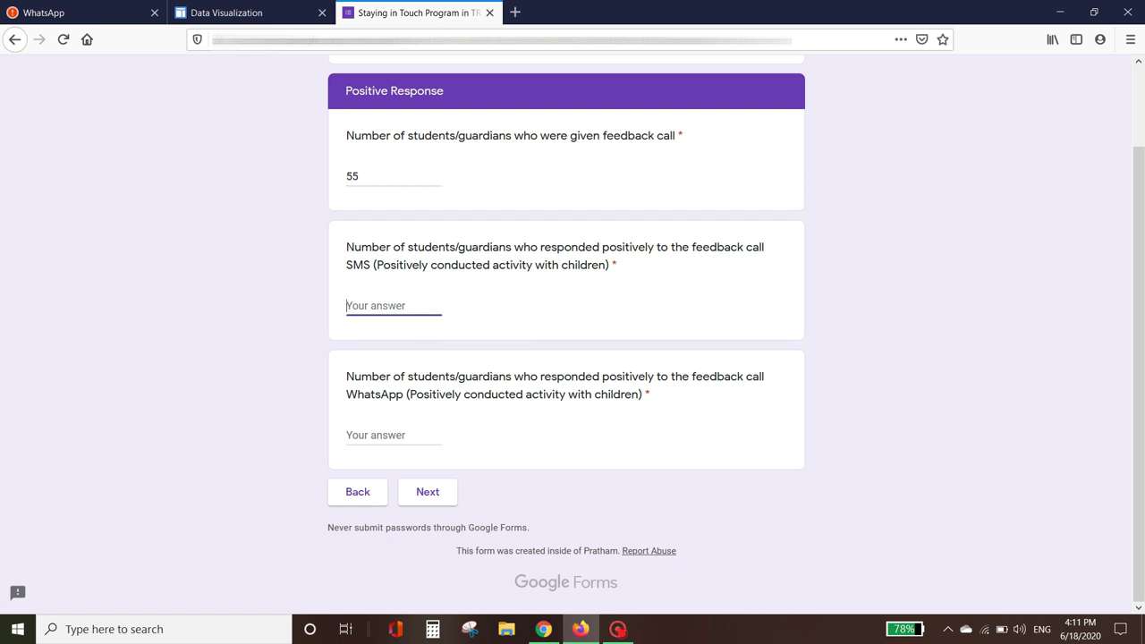
type("32")
left_click(376, 435)
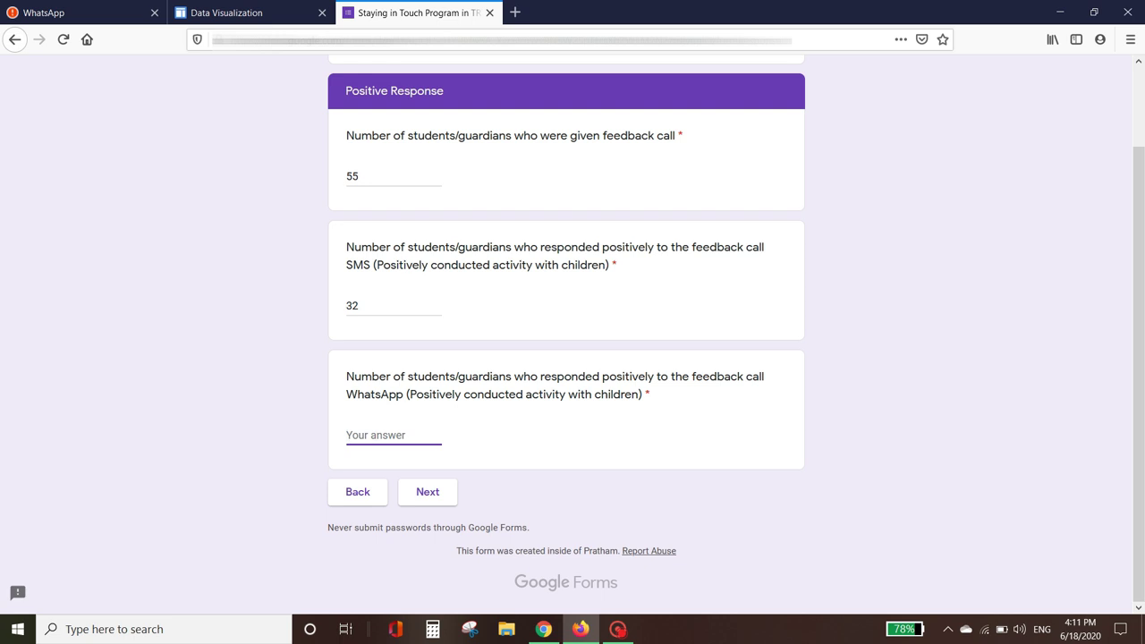
type("12")
left_click(428, 494)
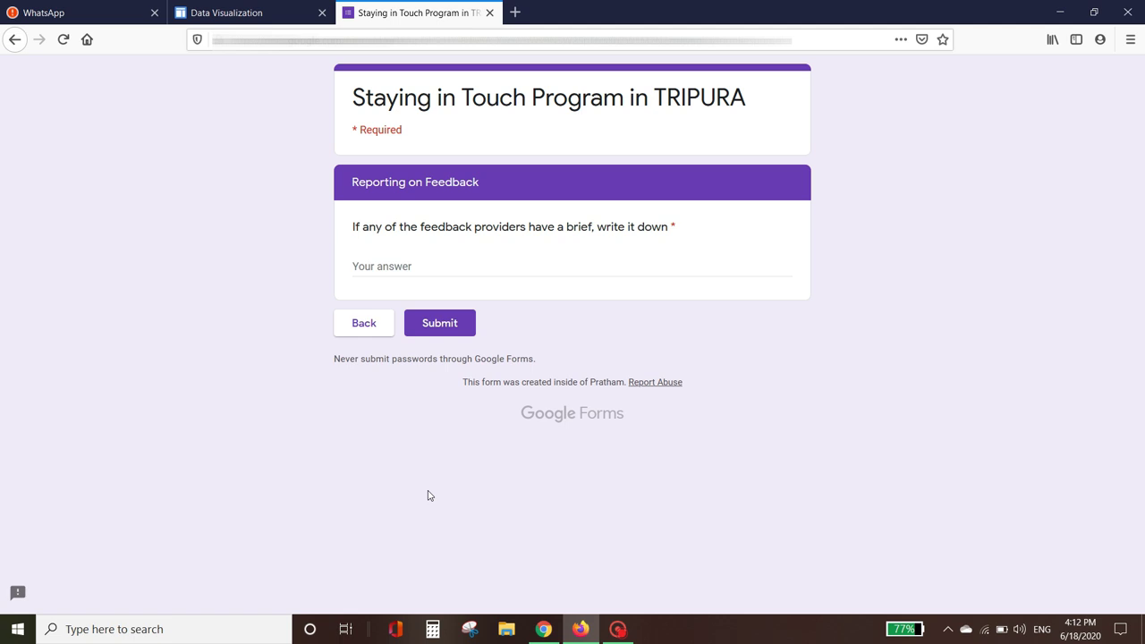
Step: Answer NA to the feedback brief, submit the form, and return to the Data Visualization tab
left_click(354, 266)
type("NA")
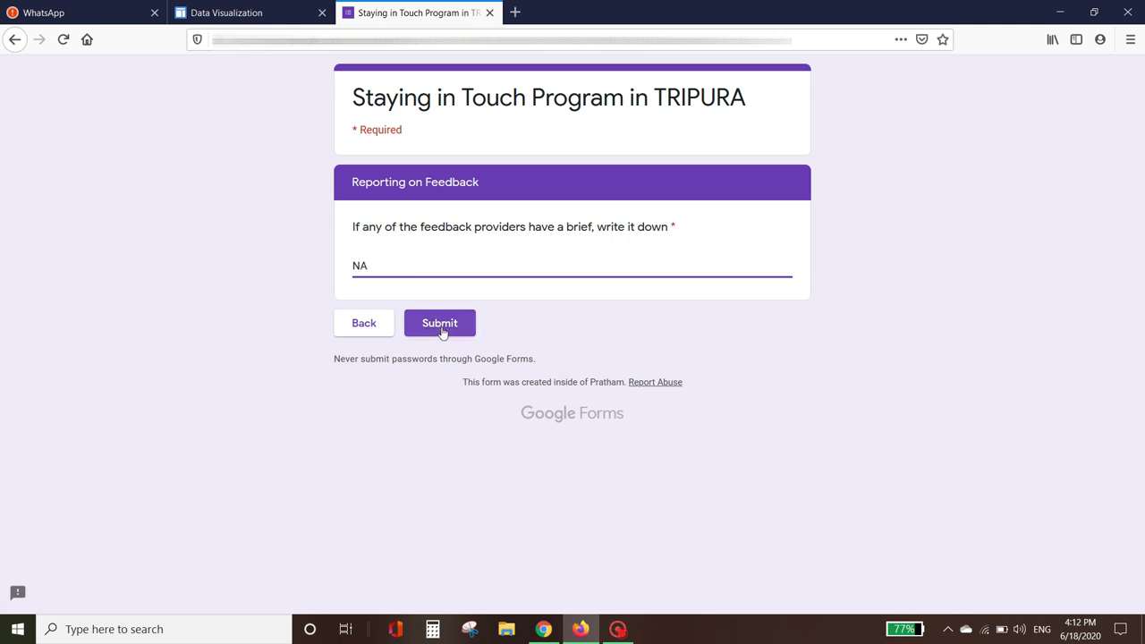
left_click(439, 328)
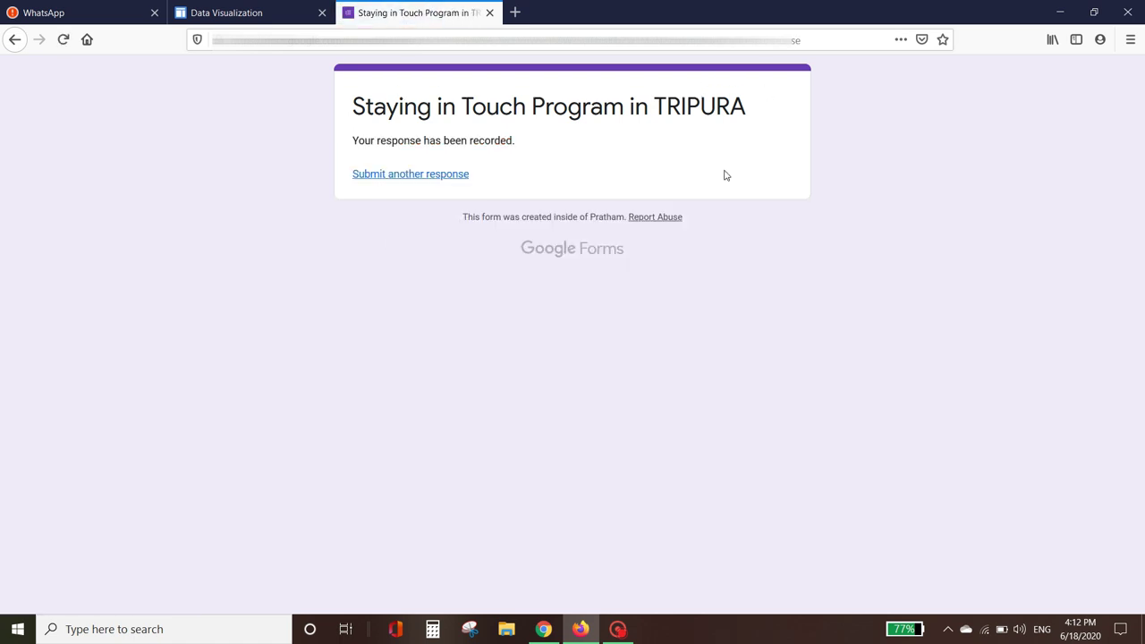
left_click(226, 18)
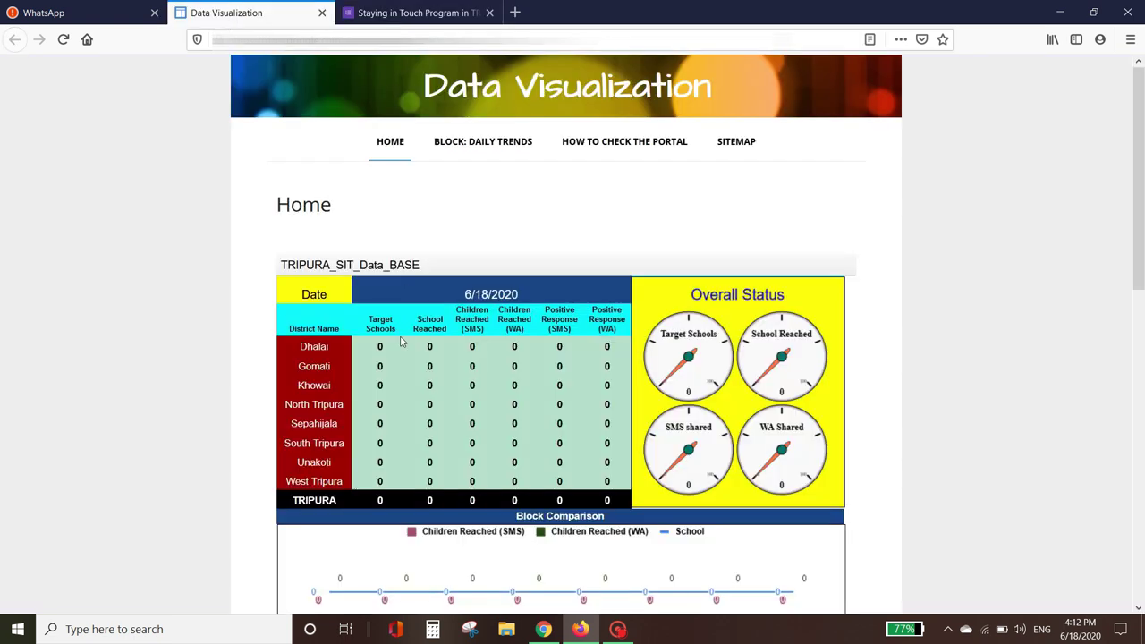
Step: Reload the Data Visualization dashboard and scroll down to Dhalai's updated figures
left_click(432, 13)
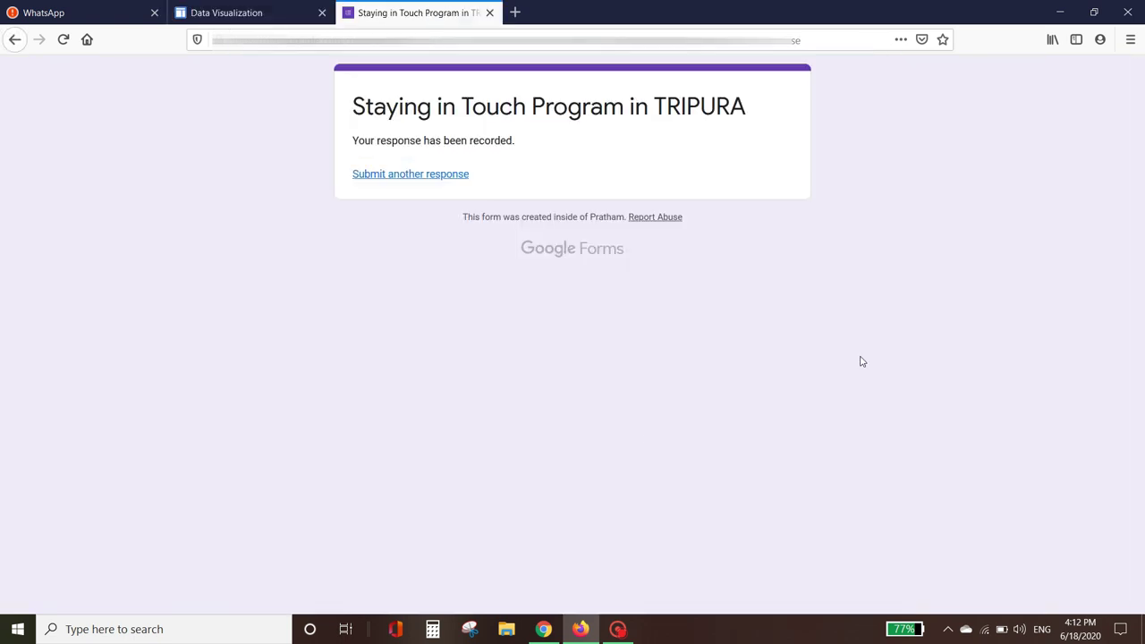
left_click(252, 18)
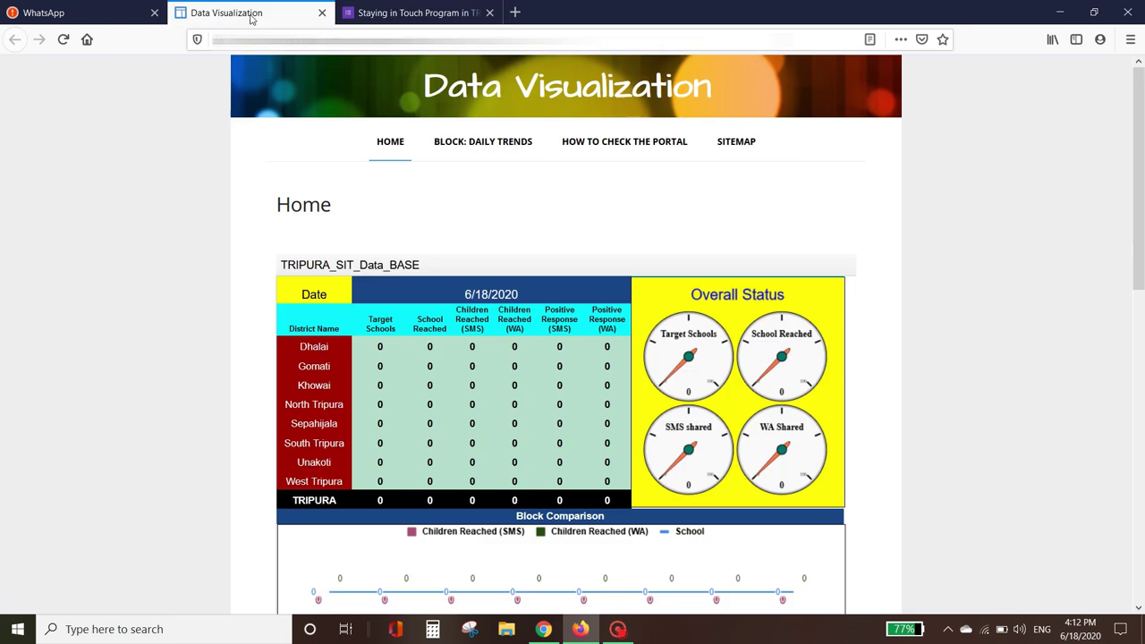
mouse_move(630, 356)
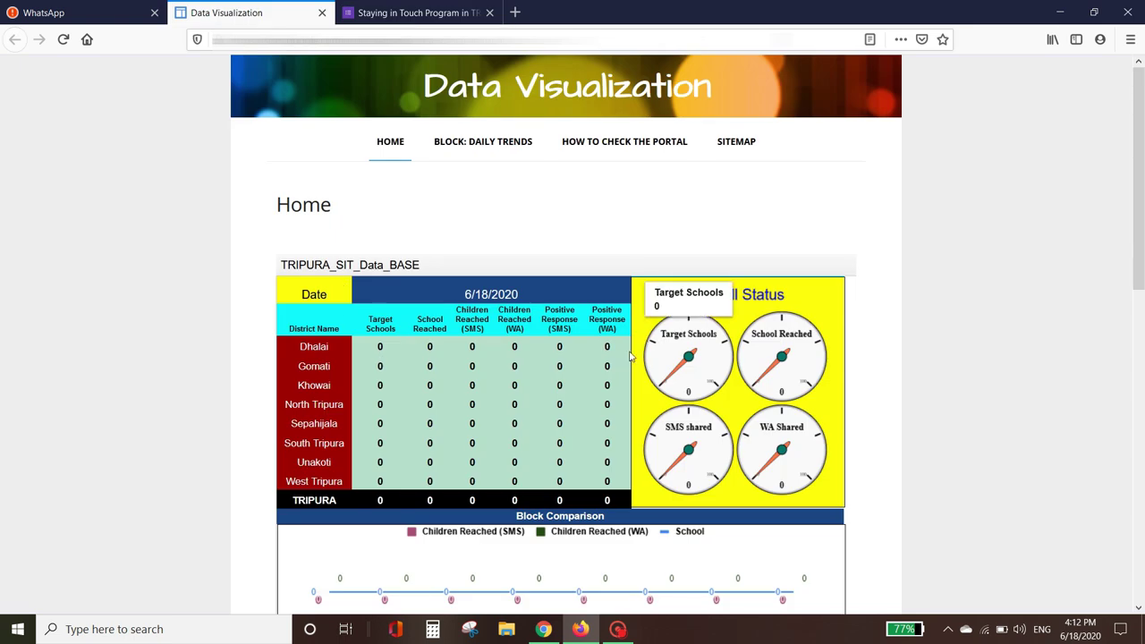
left_click(62, 42)
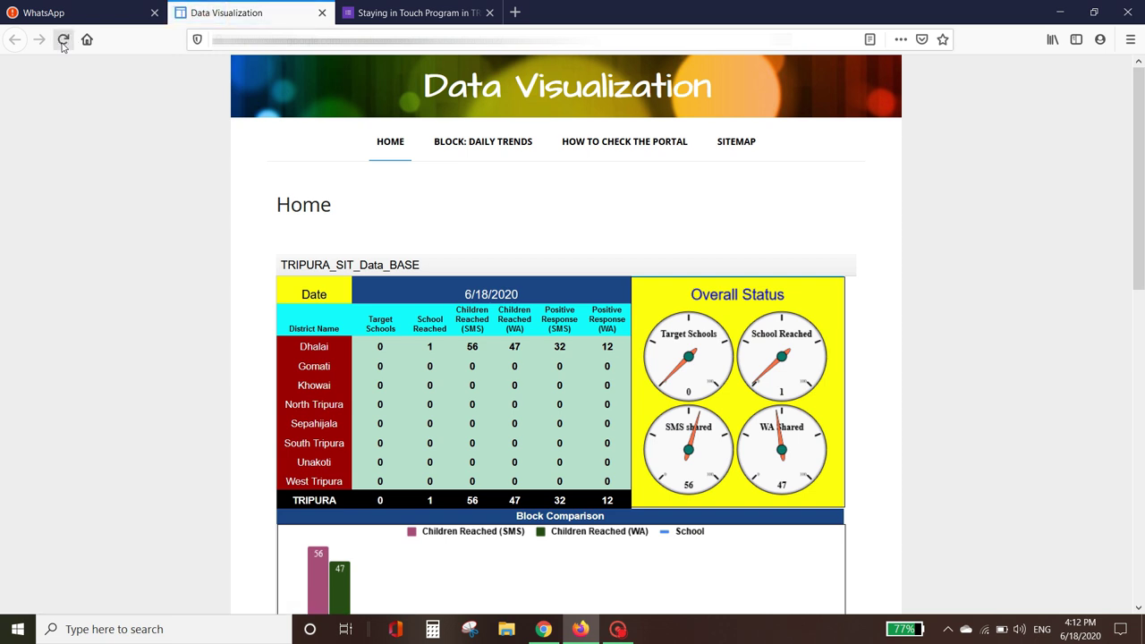
left_click_drag(1139, 226, 1142, 290)
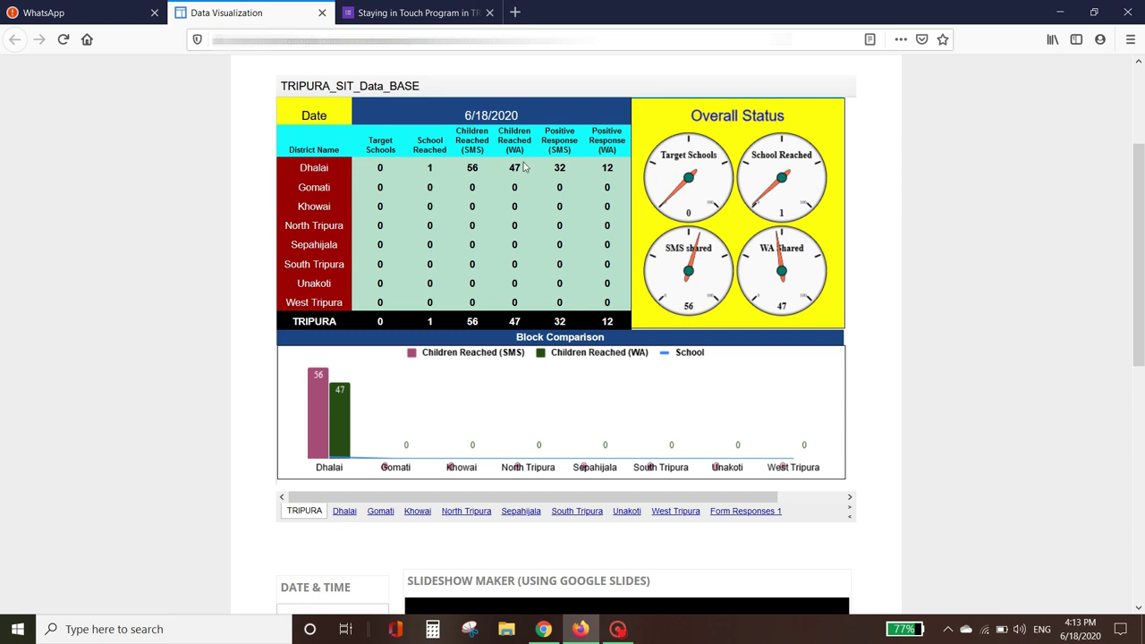
Step: Open the Dhalai sheet showing Ambassa's 56 SMS and 47 WhatsApp children reached
left_click(349, 511)
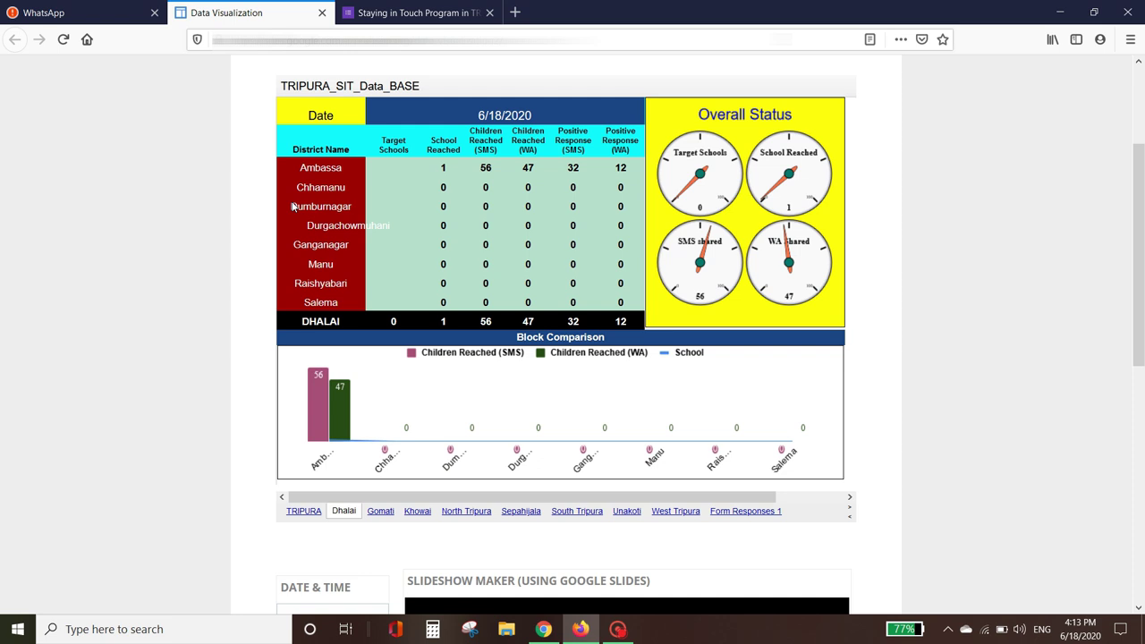
scroll(1143, 259, "up", 4)
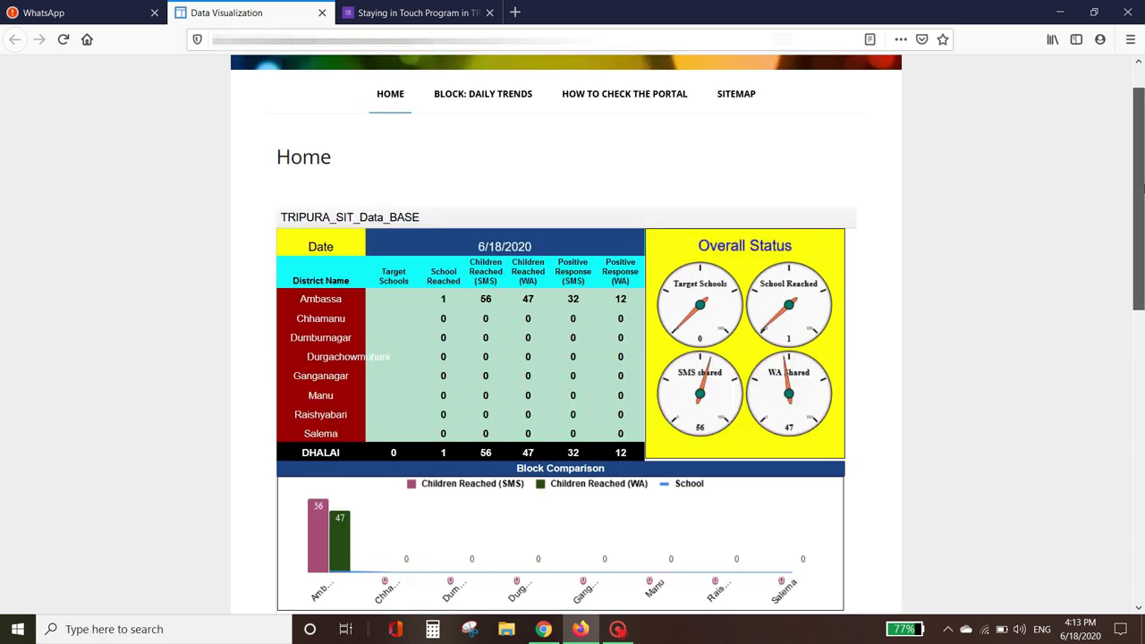
left_click(427, 13)
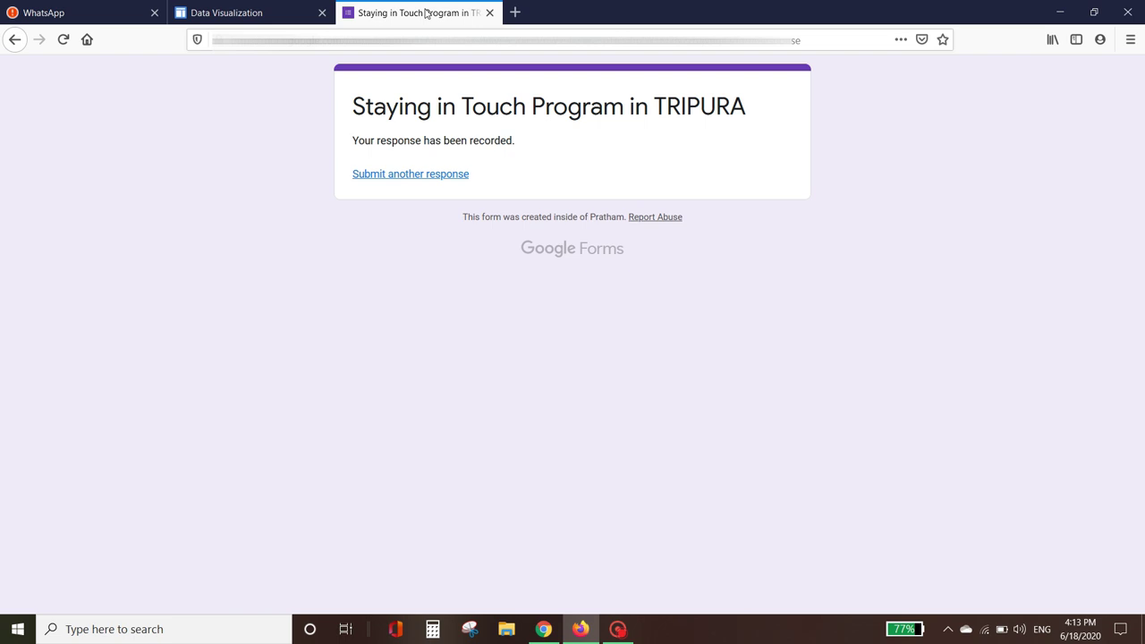
left_click(210, 15)
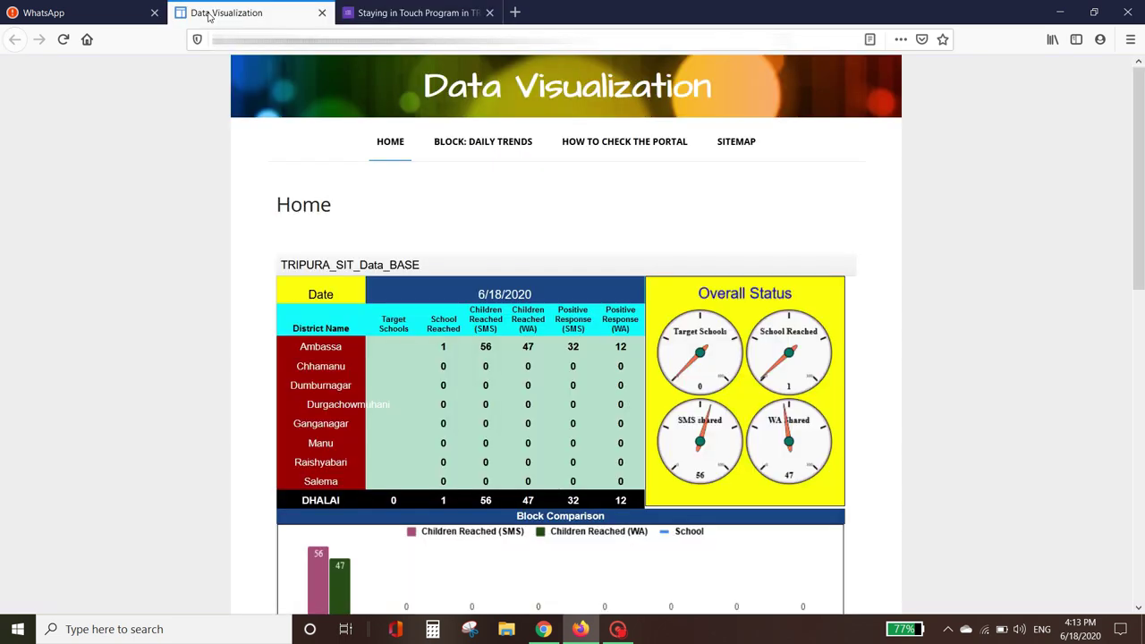